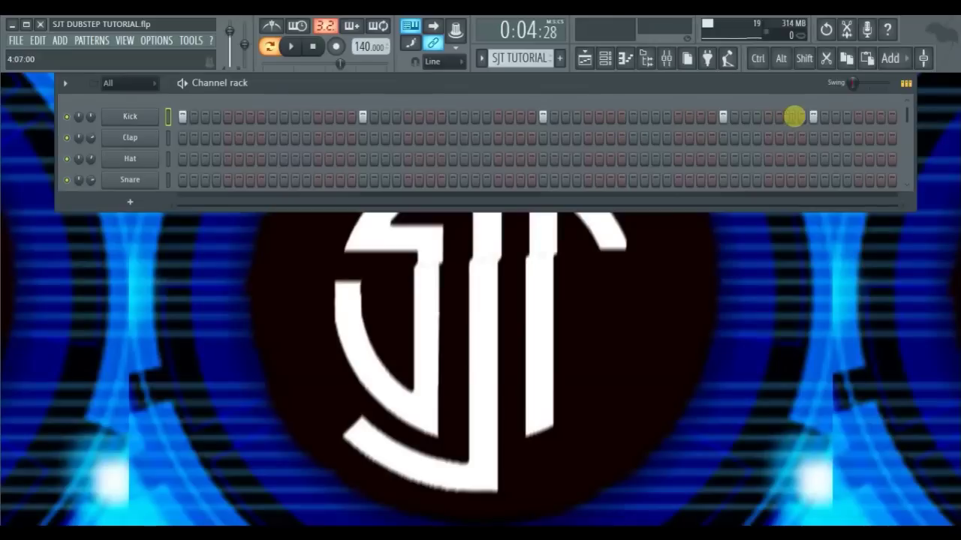
Clear the extra Kick hit on step 57 and program Snare and Clap hits on steps 9, 25, 41 and 57
{"action": "left_click", "coordinate": [313, 47]}
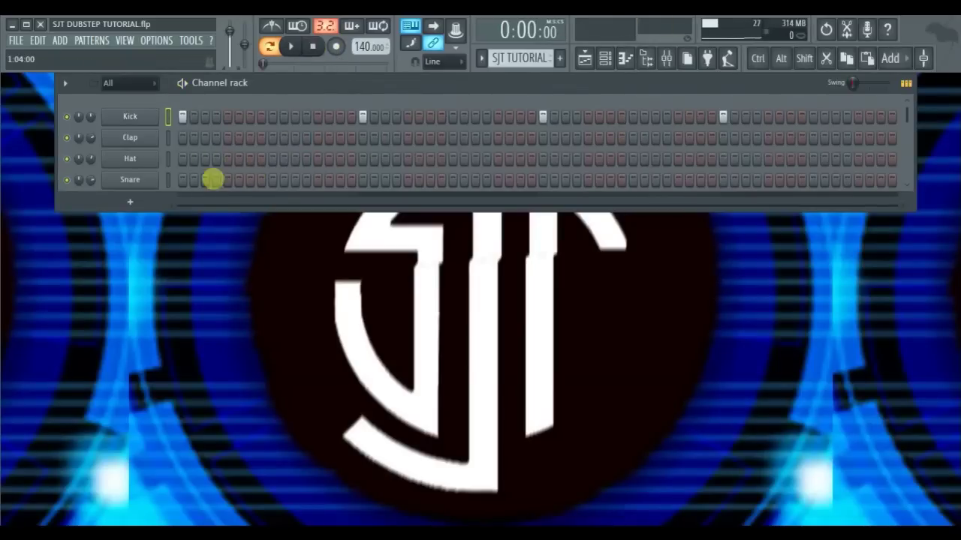
{"action": "right_click", "coordinate": [129, 180]}
{"action": "left_click", "coordinate": [271, 252]}
{"action": "left_click", "coordinate": [182, 179]}
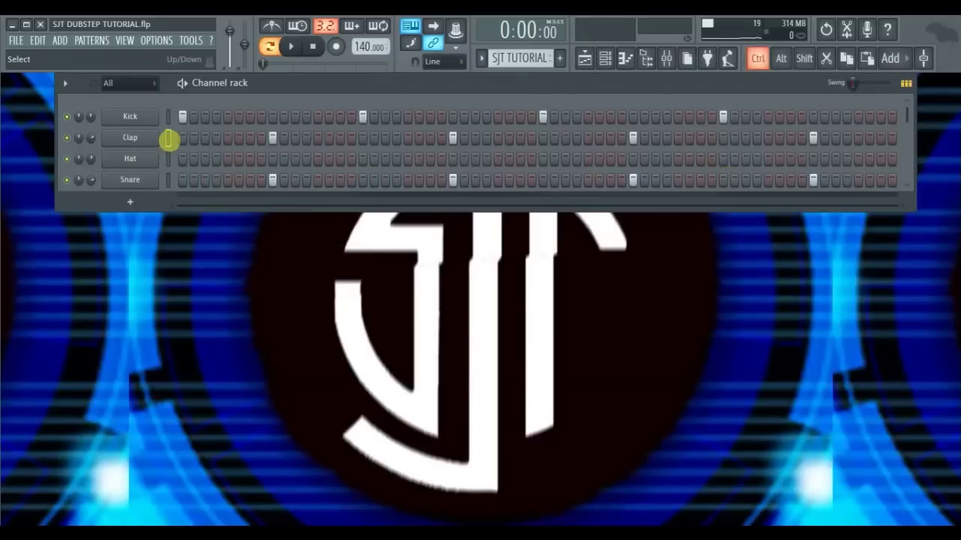
Fill the Hat channel with a hit every 8 steps, shift the hits four steps later, and check them in the piano roll during playback
{"action": "key", "text": "space"}
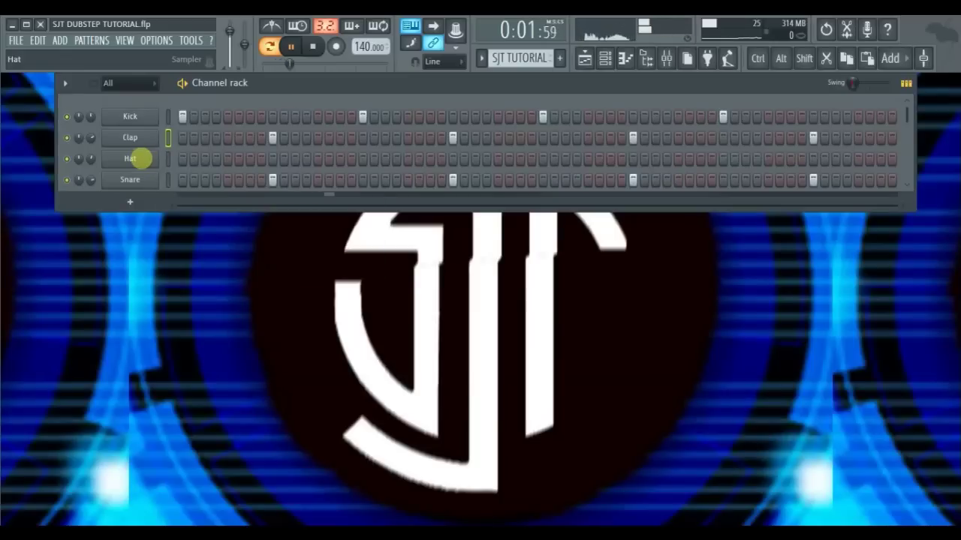
{"action": "right_click", "coordinate": [140, 158]}
{"action": "left_click", "coordinate": [299, 230]}
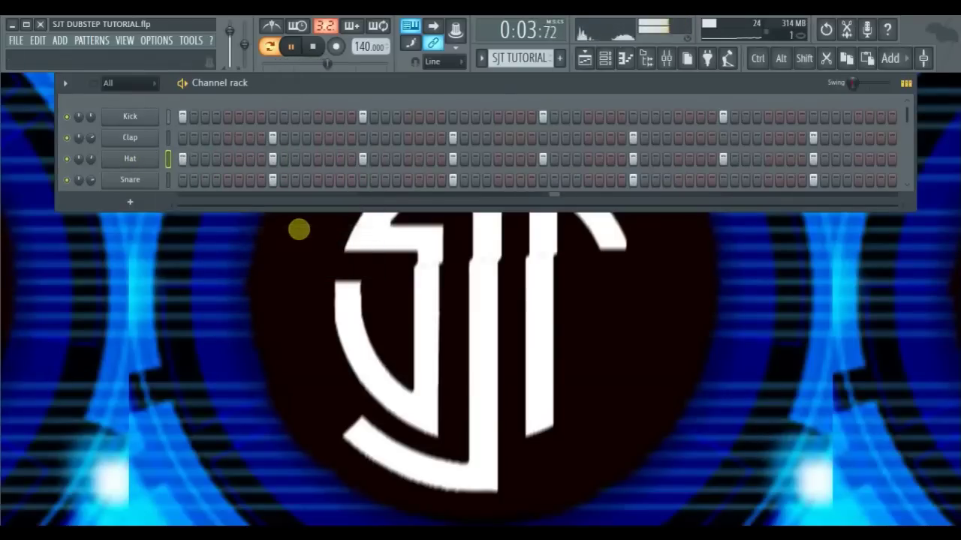
{"action": "key", "text": "space"}
{"action": "key", "text": "F7"}
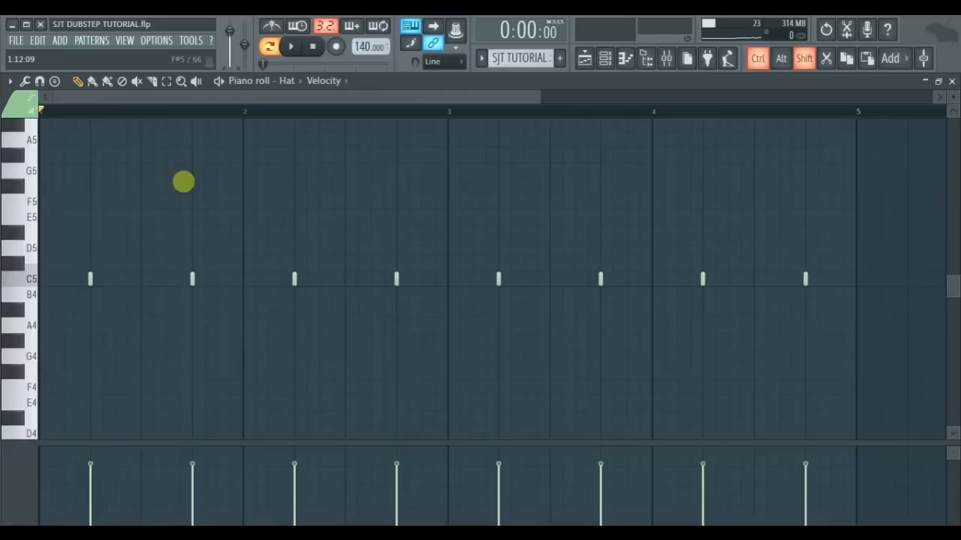
{"action": "key", "text": "space"}
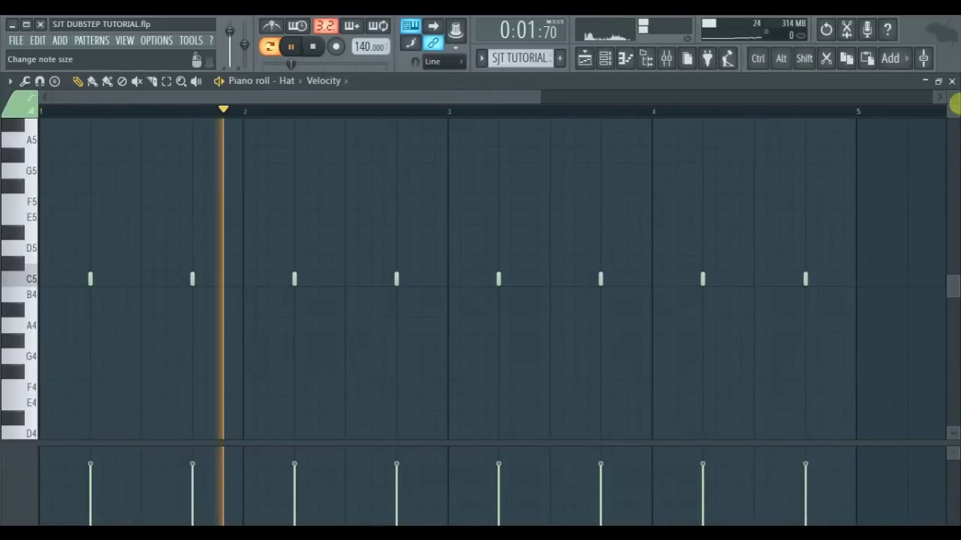
{"action": "left_click", "coordinate": [951, 81]}
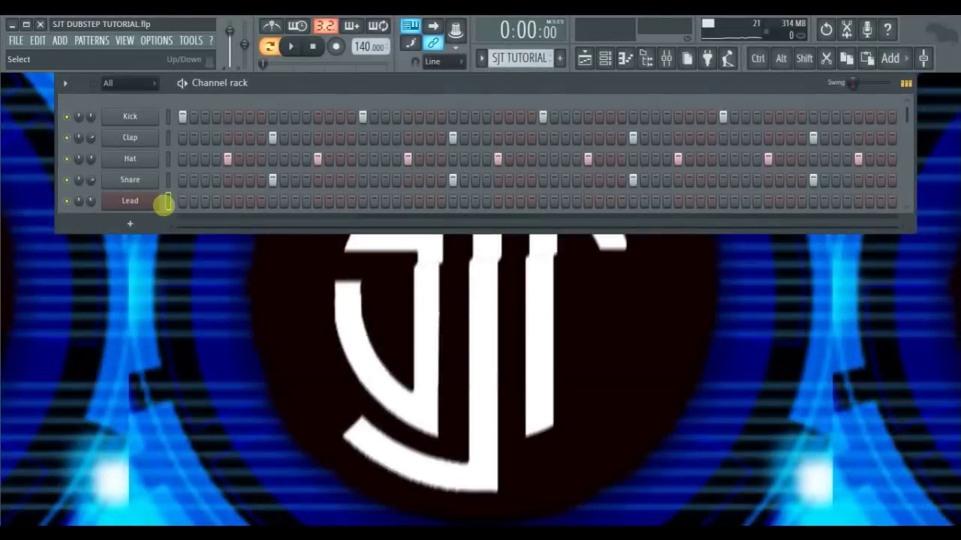
Audition the Lead channel and view its Massive synth settings
{"action": "left_click", "coordinate": [165, 201]}
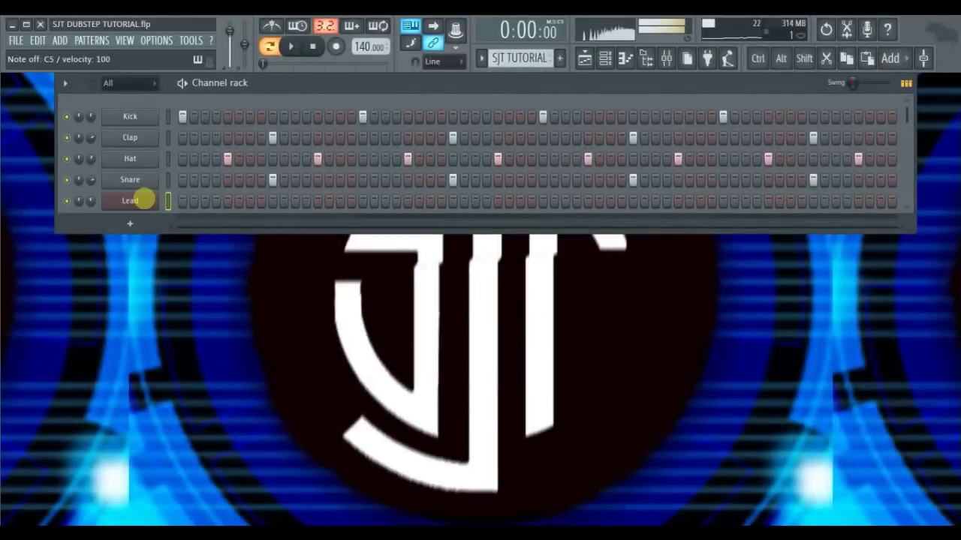
{"action": "left_click", "coordinate": [142, 199]}
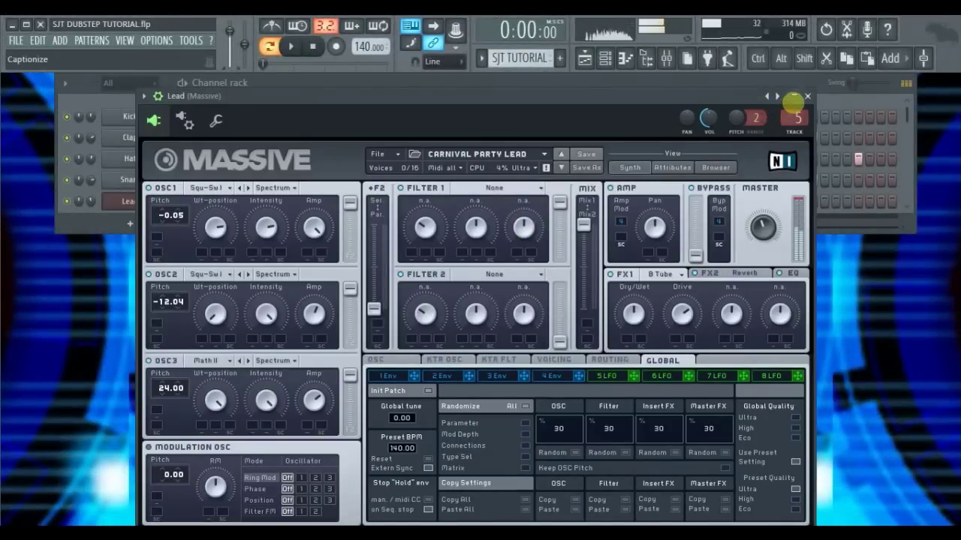
{"action": "left_click", "coordinate": [807, 96]}
In the Lead channel's piano roll, build a one-beat E5, G5 and B5 chord at the start of bar 1
{"action": "right_click", "coordinate": [131, 201]}
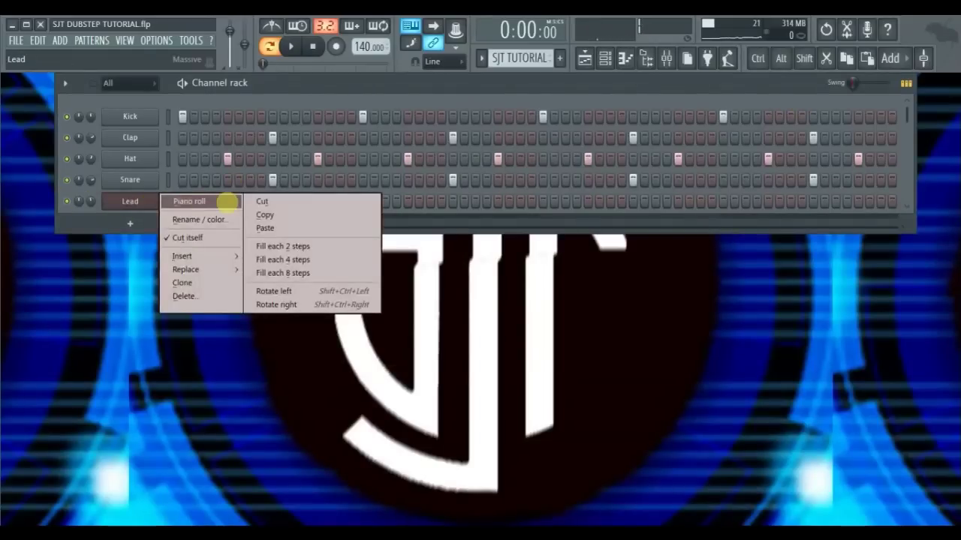
{"action": "left_click", "coordinate": [195, 201]}
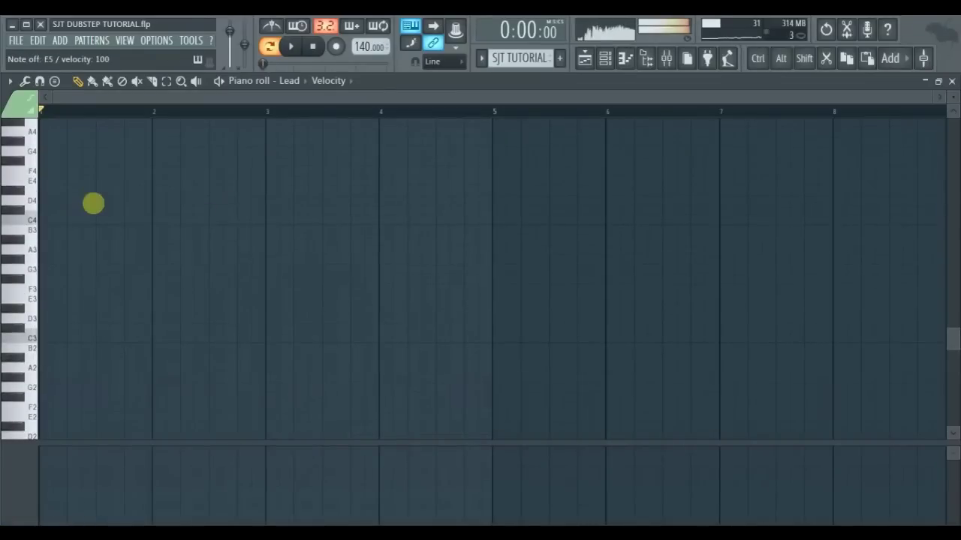
{"action": "scroll", "coordinate": [45, 241], "scroll_direction": "up", "scroll_amount": 5}
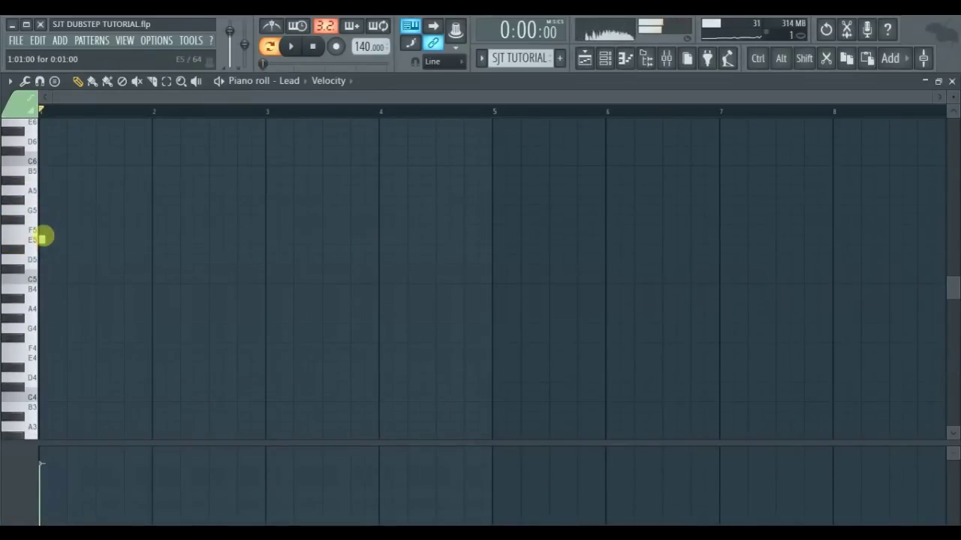
{"action": "left_click_drag", "start_coordinate": [65, 239], "coordinate": [45, 239]}
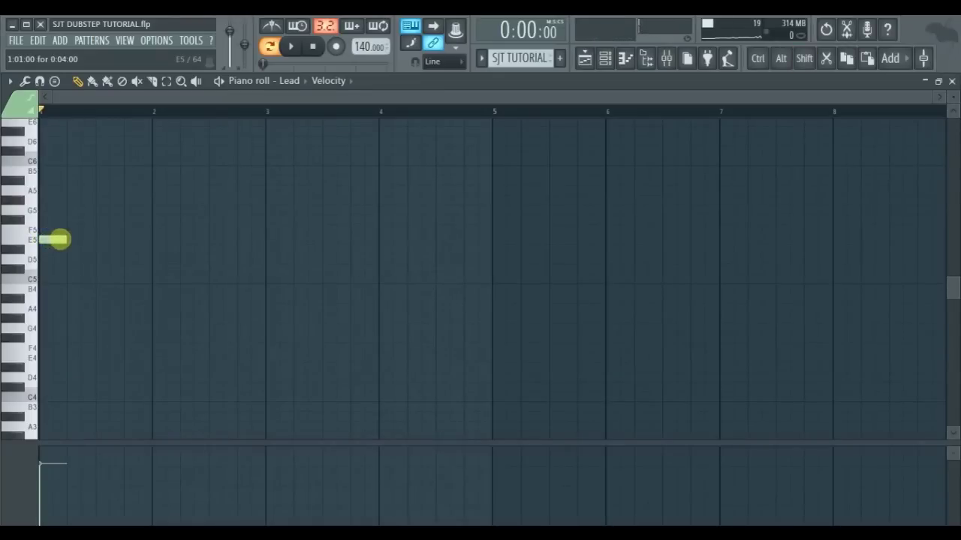
{"action": "key", "text": "c"}
{"action": "key", "text": "b"}
{"action": "key", "text": "m"}
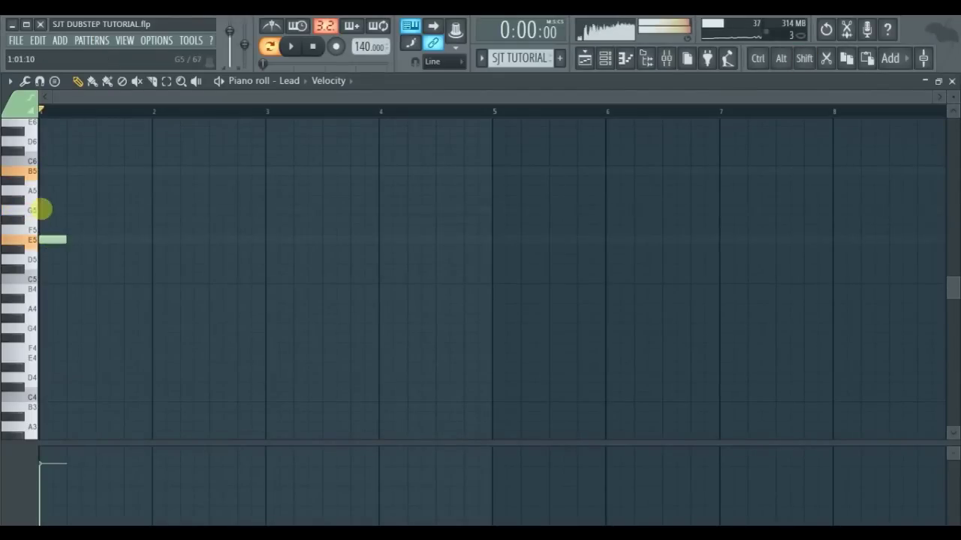
Repeat the one-beat E5, G5 and B5 Lead chord at the start of bar 3 and play the pattern
{"action": "left_click", "coordinate": [267, 170]}
{"action": "key", "text": "space"}
{"action": "left_click", "coordinate": [270, 211]}
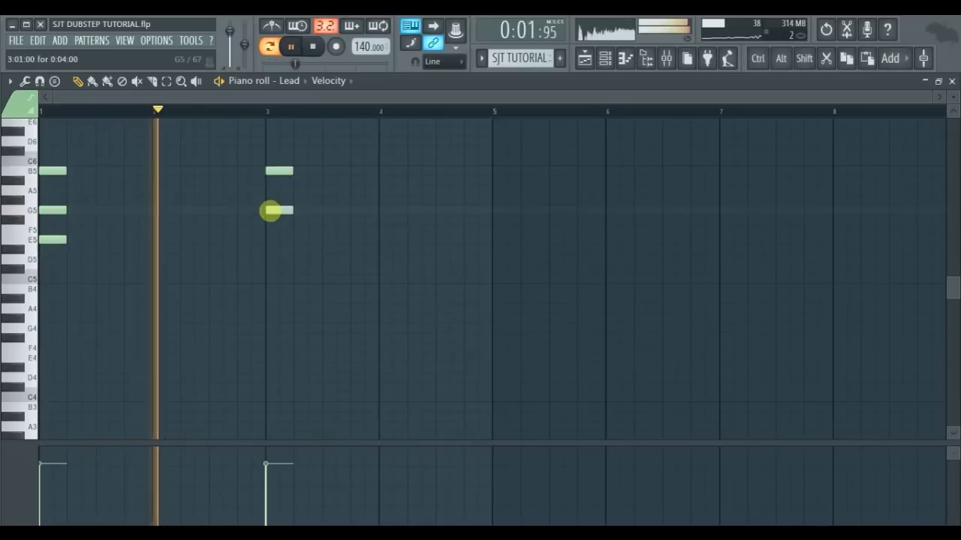
{"action": "left_click", "coordinate": [269, 240]}
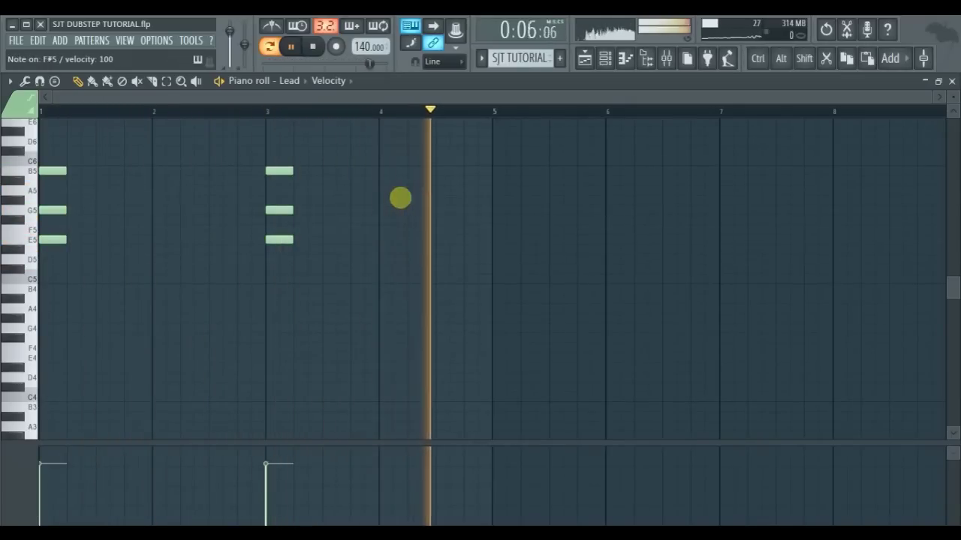
{"action": "key", "text": "space"}
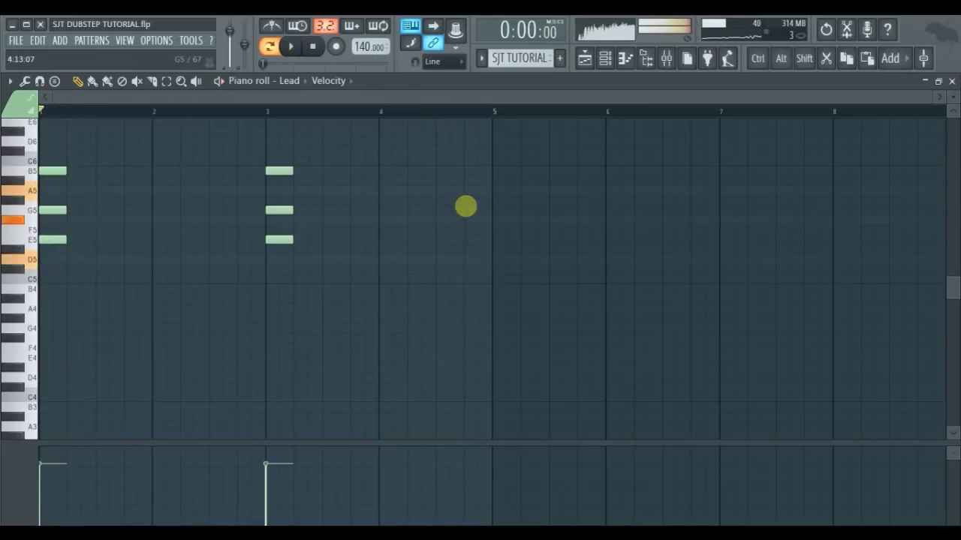
Add a half-beat Lead chord of D5, F#5 and A5 at the very end of bar 4 and close the piano roll
{"action": "left_click", "coordinate": [467, 194]}
{"action": "left_click", "coordinate": [470, 219]}
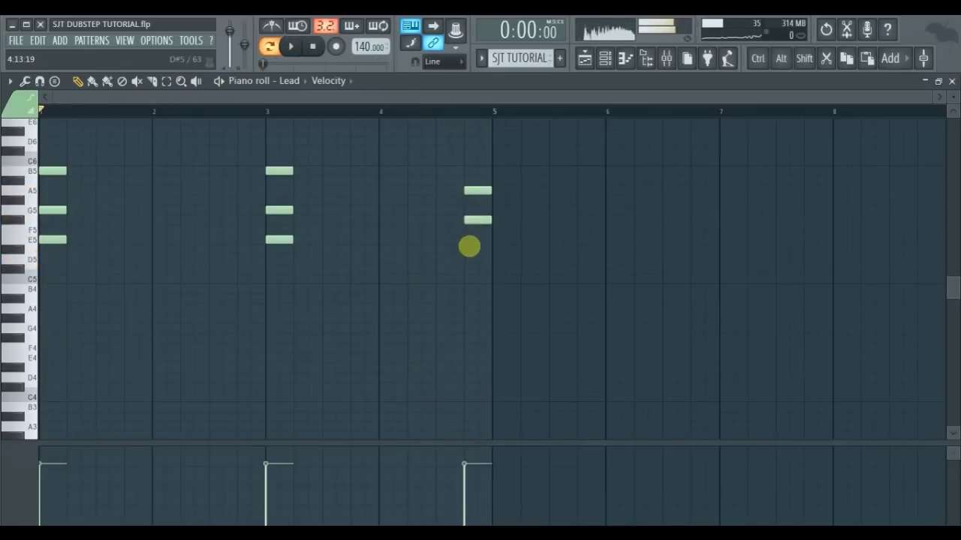
{"action": "left_click_drag", "start_coordinate": [500, 184], "coordinate": [472, 254], "text": "ctrl"}
{"action": "left_click", "coordinate": [495, 250]}
{"action": "right_click", "coordinate": [493, 250]}
{"action": "key", "text": "space"}
{"action": "left_click_drag", "start_coordinate": [496, 176], "coordinate": [500, 255], "text": "ctrl"}
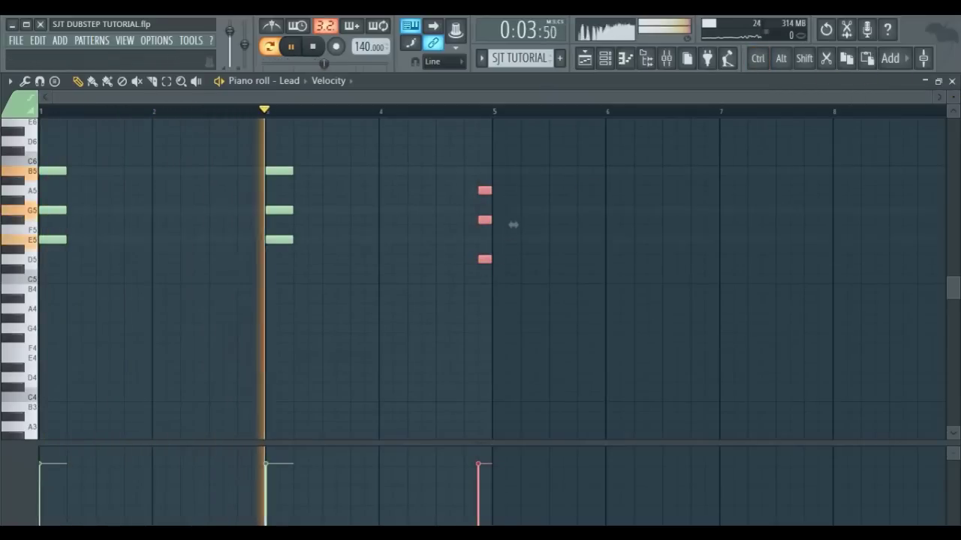
{"action": "left_click", "coordinate": [951, 83]}
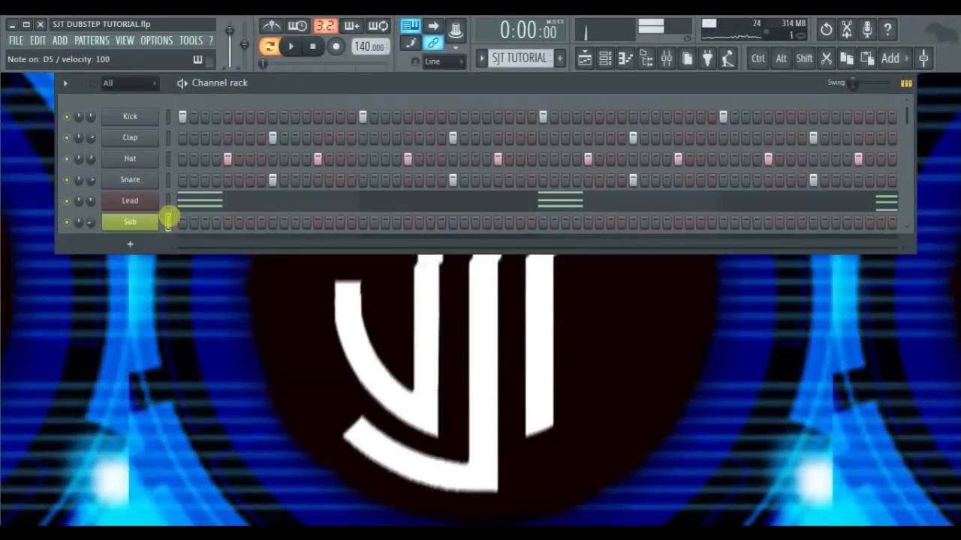
In the Sub channel's piano roll, draw a two-beat E4 note at the start of bar 1 and play it back
{"action": "right_click", "coordinate": [150, 221]}
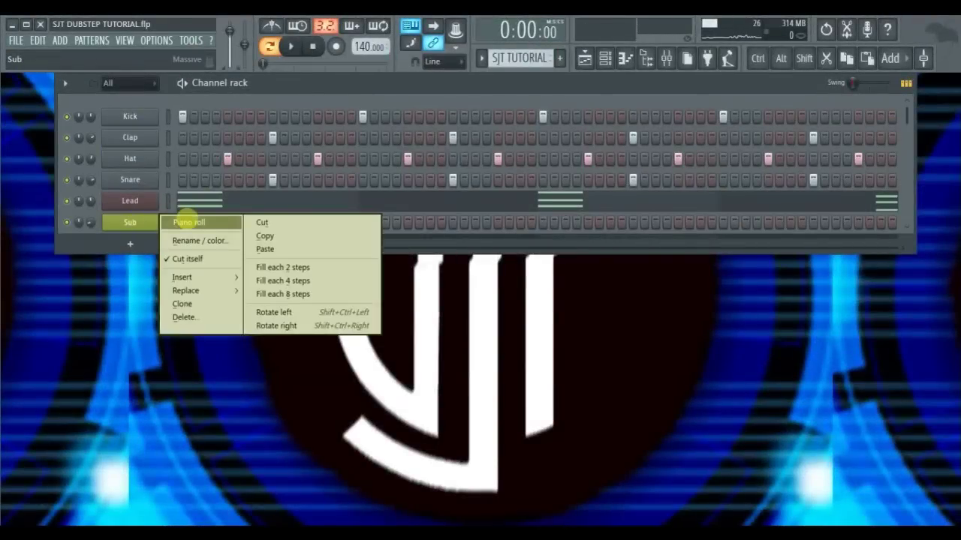
{"action": "left_click", "coordinate": [188, 221]}
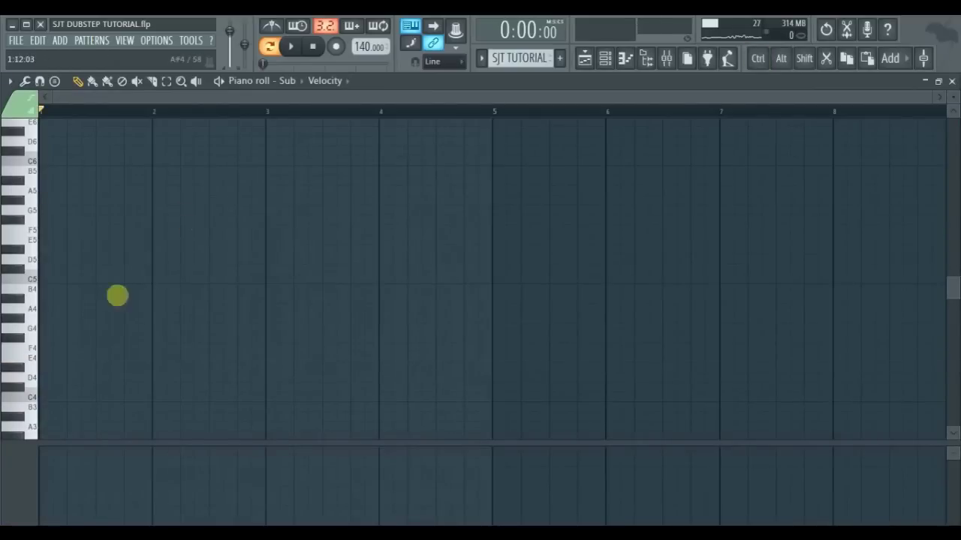
{"action": "left_click", "coordinate": [48, 365]}
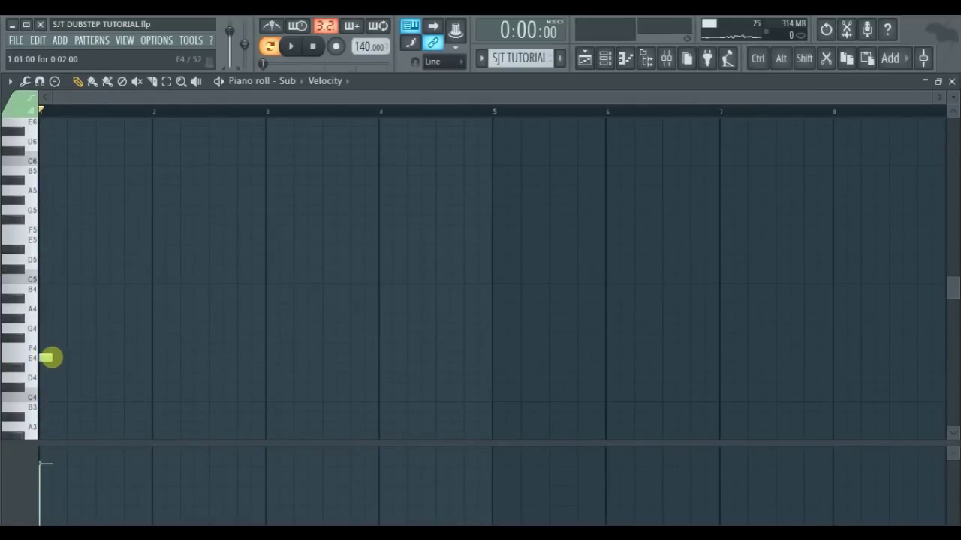
{"action": "key", "text": "space"}
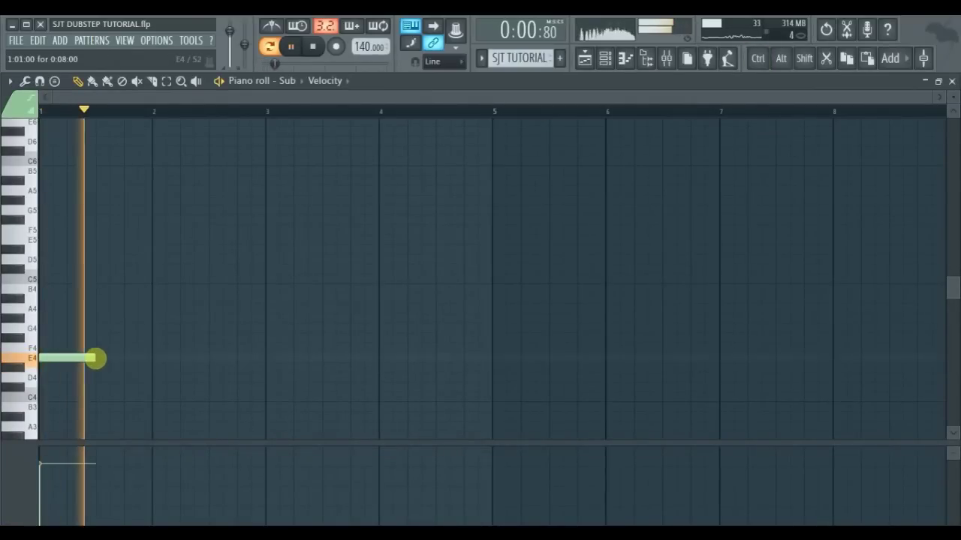
{"action": "key", "text": "space"}
Add half-beat E4 notes to the Sub line at 1:09, 1:13 and 2:01, checking the rhythm with playback
{"action": "left_click", "coordinate": [115, 357], "text": "shift"}
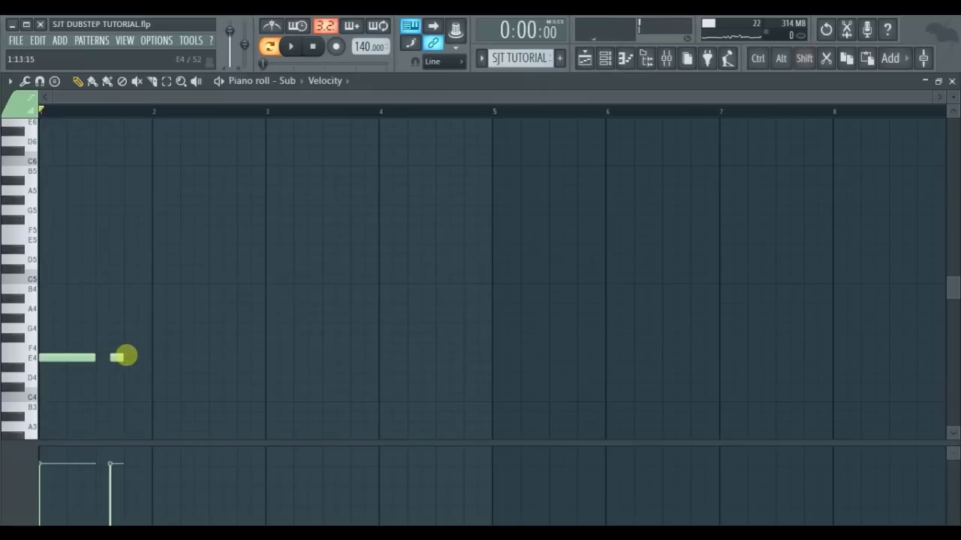
{"action": "left_click_drag", "start_coordinate": [153, 358], "coordinate": [143, 361]}
{"action": "key", "text": "space"}
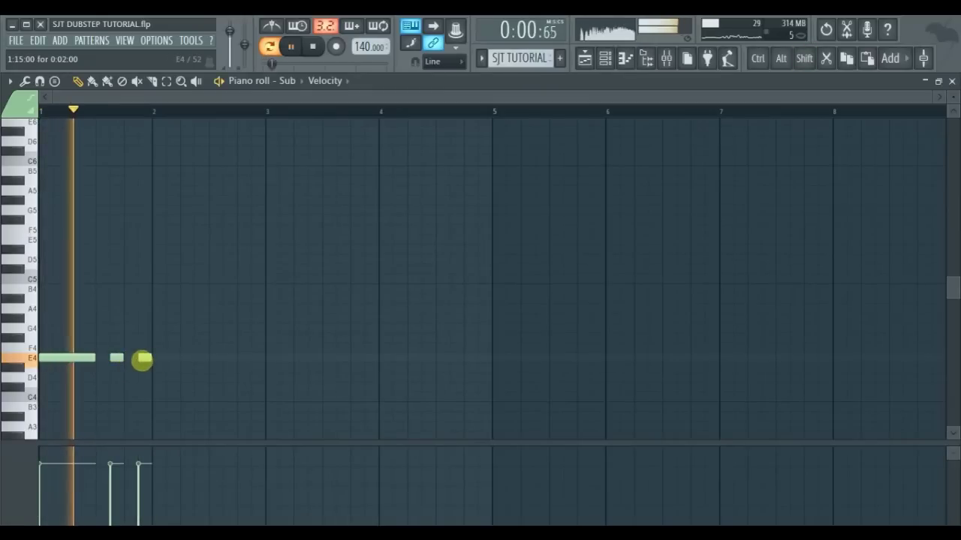
{"action": "key", "text": "space"}
{"action": "key", "text": "space"}
{"action": "left_click_drag", "start_coordinate": [112, 358], "coordinate": [156, 356]}
{"action": "left_click", "coordinate": [130, 357]}
{"action": "key", "text": "space"}
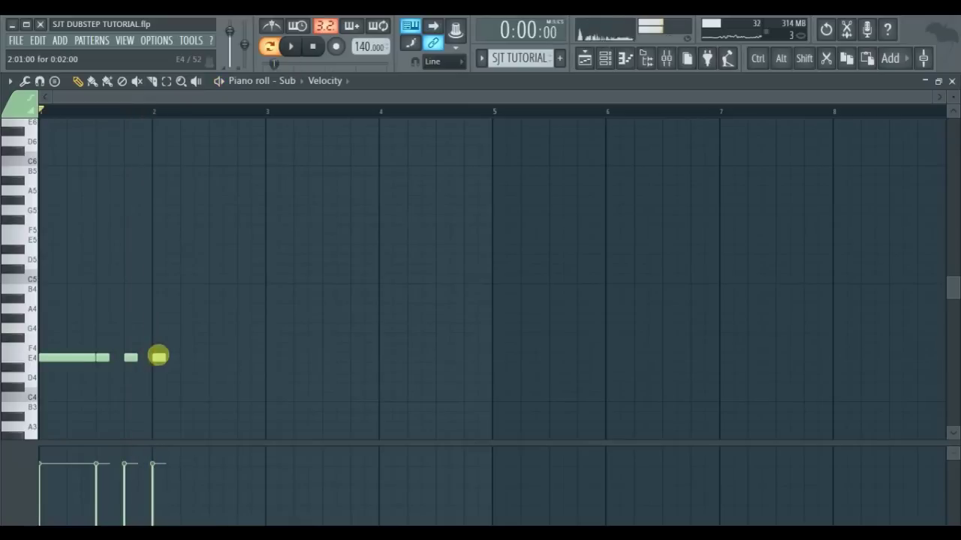
Complete bar 2 of the Sub line with a half-beat E4 at 2:05, a 1.5-beat E4 at 2:09 and a one-beat B3 at 2:13
{"action": "left_click", "coordinate": [213, 359]}
{"action": "left_click_drag", "start_coordinate": [233, 379], "coordinate": [249, 406]}
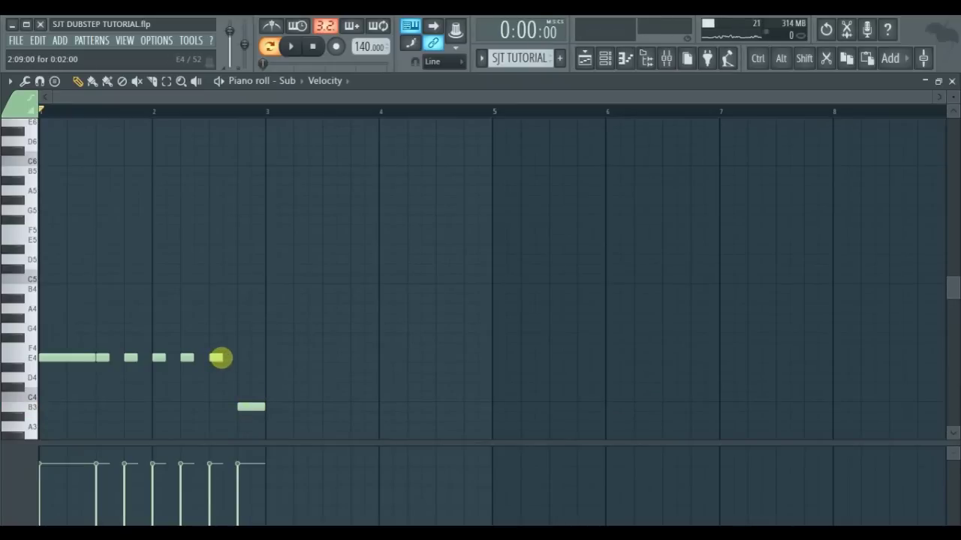
{"action": "key", "text": "space"}
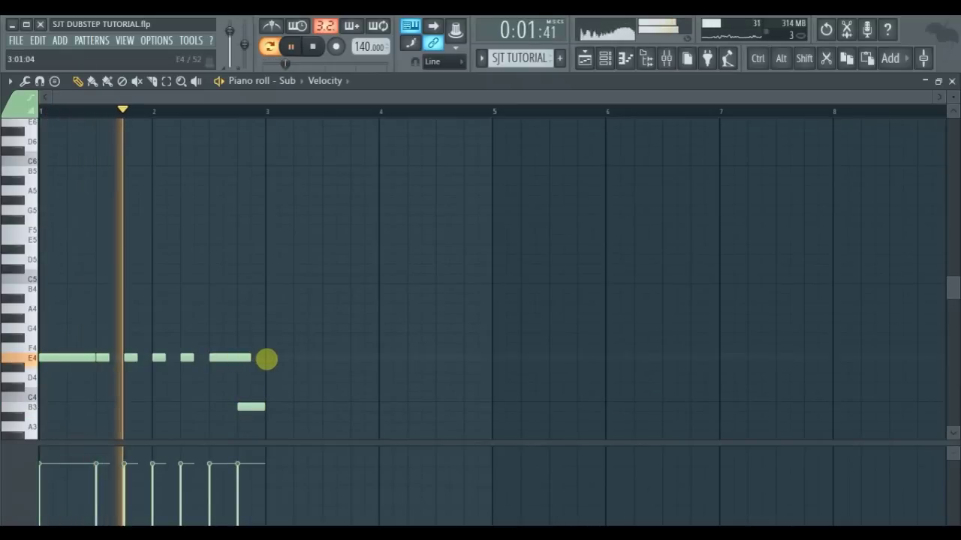
{"action": "key", "text": "space"}
Copy the Sub notes of bars 1–2 to bars 3–4, delete the copied opening long E4, and add a half-beat E4 at 3:05
{"action": "left_click_drag", "start_coordinate": [272, 327], "coordinate": [18, 420], "text": "ctrl"}
{"action": "left_click_drag", "start_coordinate": [53, 358], "coordinate": [274, 357], "text": "shift"}
{"action": "key", "text": "space"}
{"action": "right_click", "coordinate": [283, 356]}
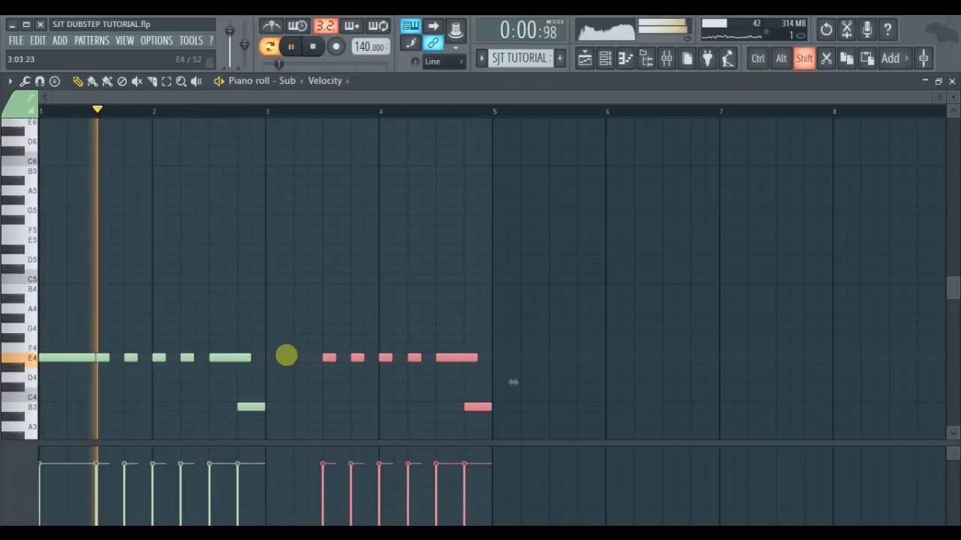
{"action": "left_click", "coordinate": [302, 356]}
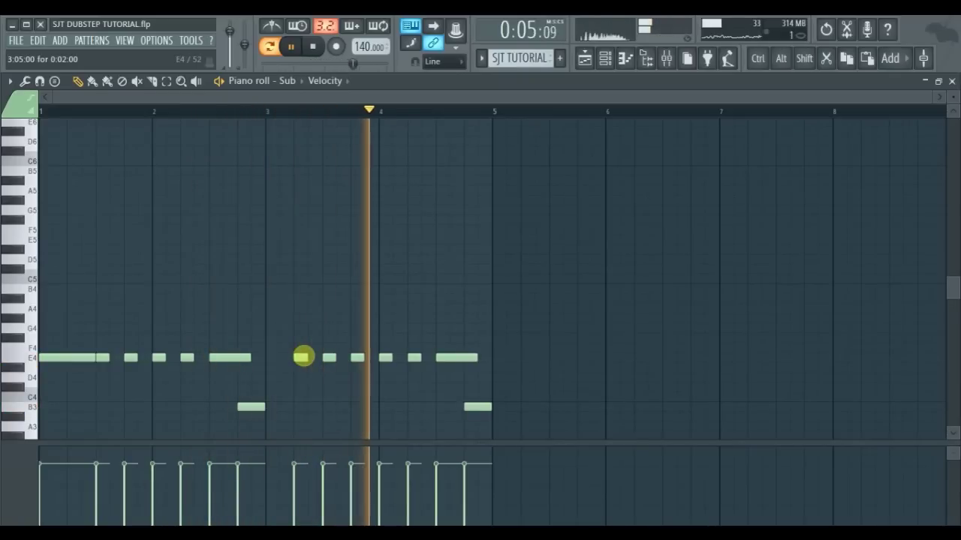
{"action": "key", "text": "space"}
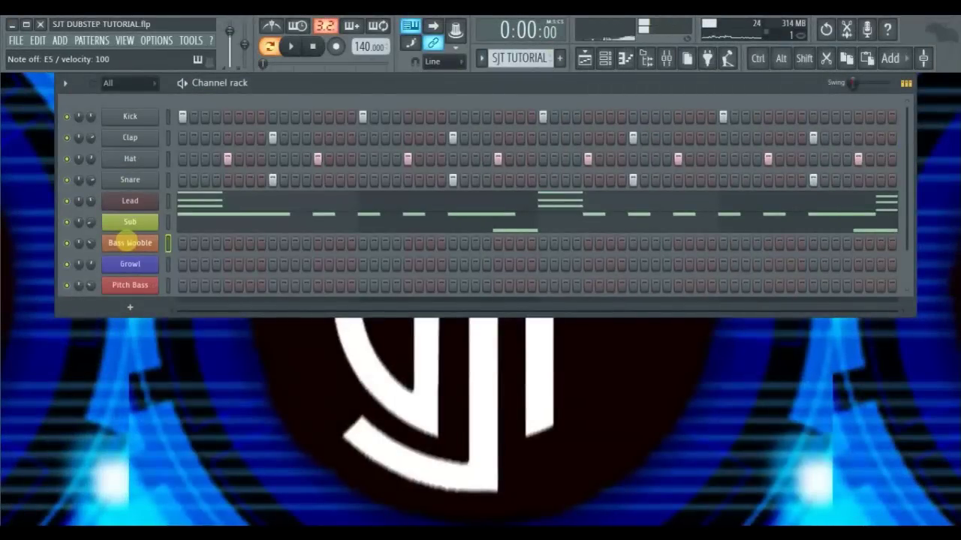
In the Bass Wooble channel's piano roll, draw 0.75-beat E5 notes at 1:05, 1:13, 2:05 and 2:13
{"action": "right_click", "coordinate": [130, 242]}
{"action": "left_click", "coordinate": [173, 243]}
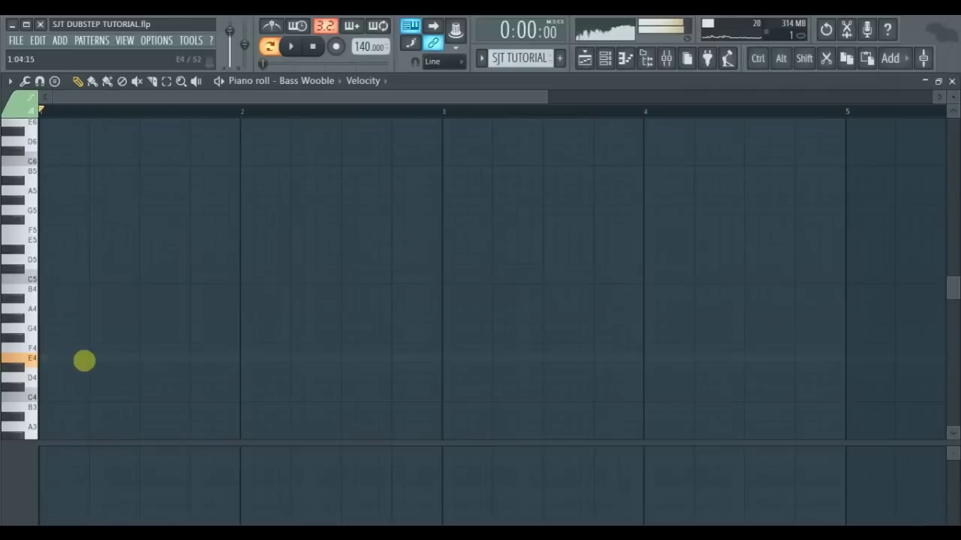
{"action": "key", "text": "space"}
{"action": "key", "text": "e"}
{"action": "key", "text": "space"}
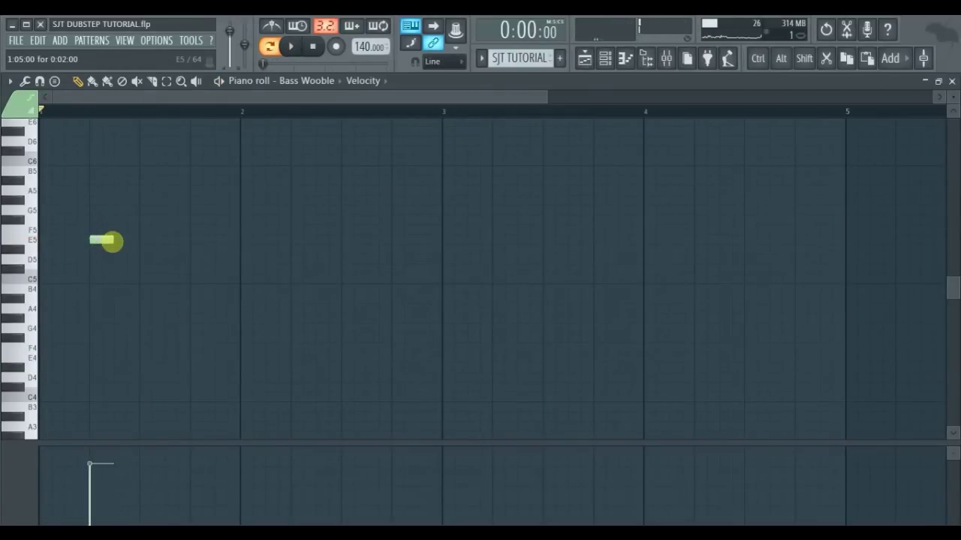
{"action": "left_click", "coordinate": [194, 238]}
{"action": "left_click", "coordinate": [295, 239]}
{"action": "left_click", "coordinate": [397, 239]}
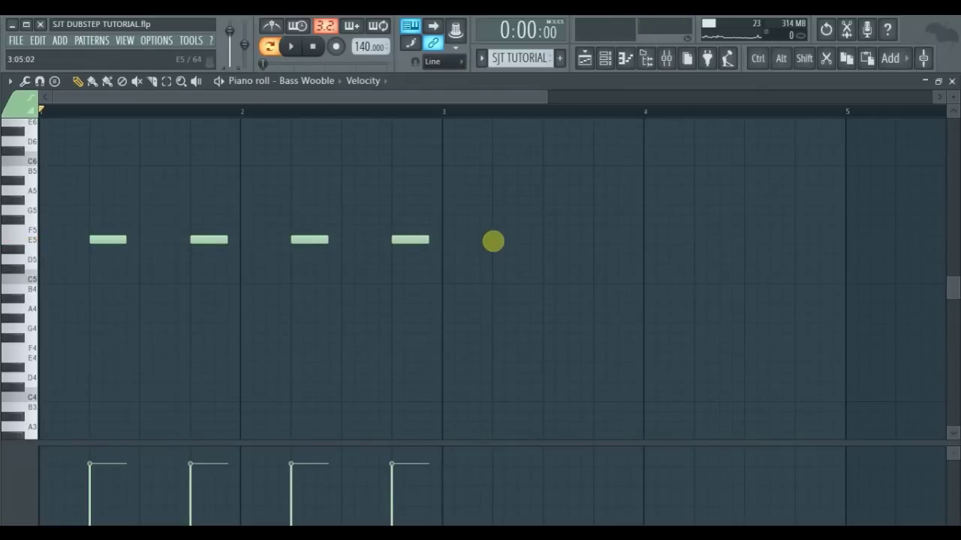
Continue the Bass Wooble line with E5 notes at 3:05, 3:13, 4:05 and 4:13, checking with playback, and close its piano roll
{"action": "left_click", "coordinate": [494, 239]}
{"action": "left_click", "coordinate": [596, 239]}
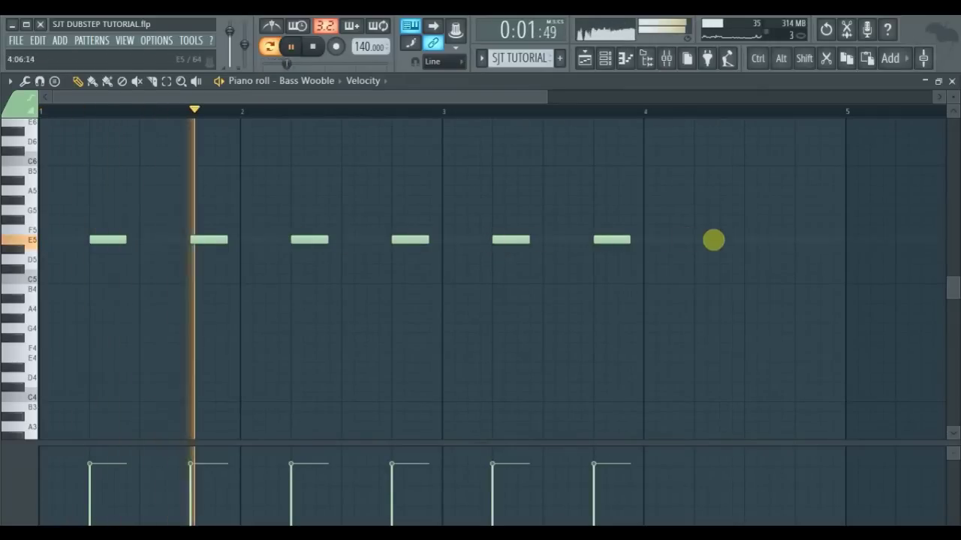
{"action": "left_click", "coordinate": [696, 239]}
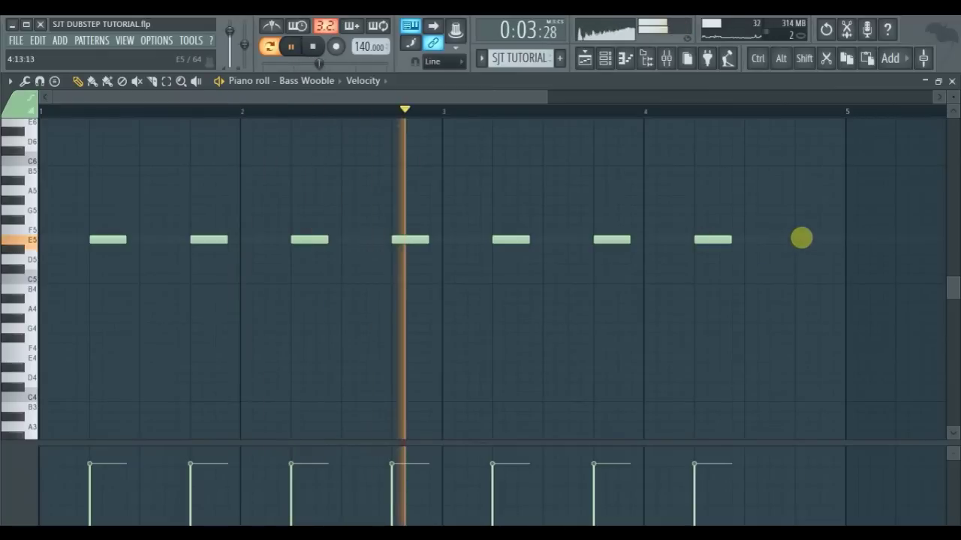
{"action": "left_click", "coordinate": [810, 239]}
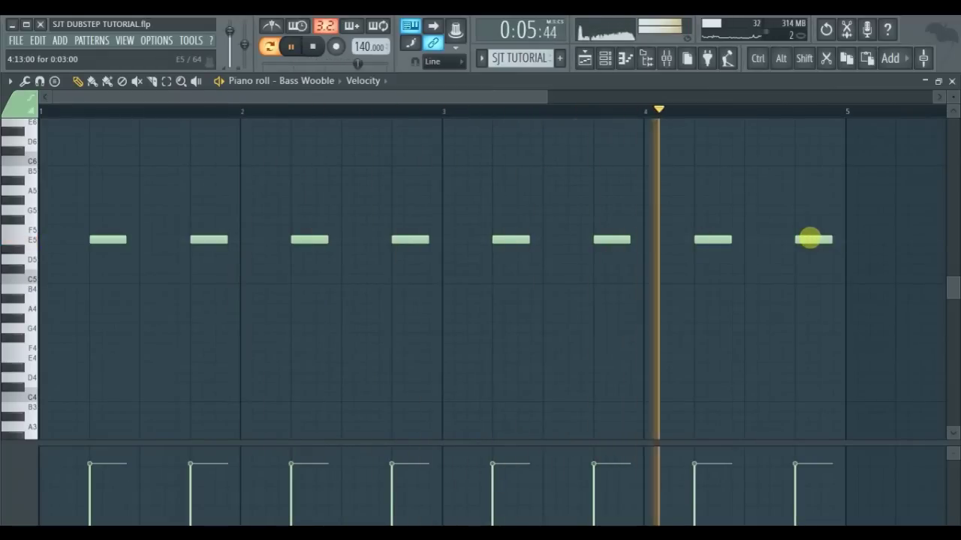
{"action": "key", "text": "space"}
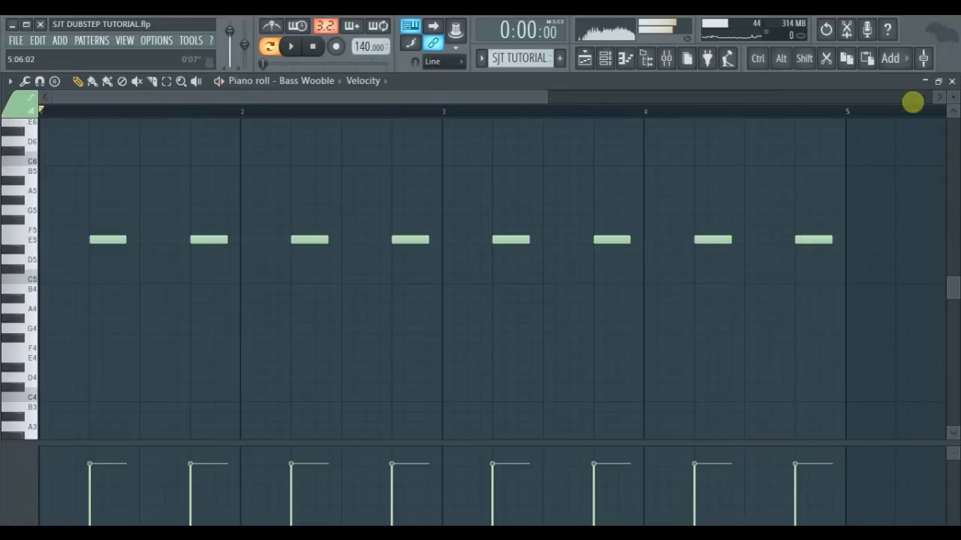
{"action": "left_click", "coordinate": [951, 80]}
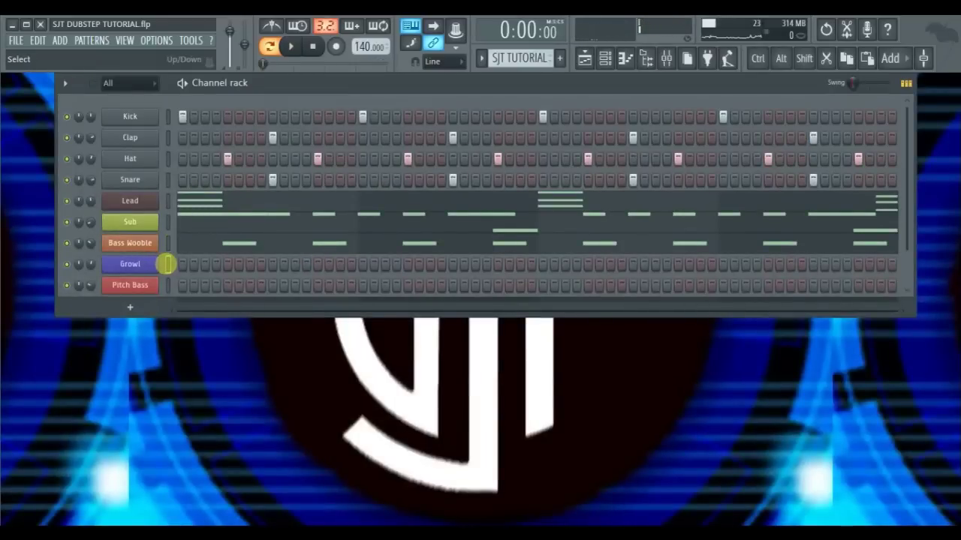
Audition the Growl sound, draw a two-beat E4 note at the start of bar 1 in its piano roll and play it back
{"action": "key", "text": "c"}
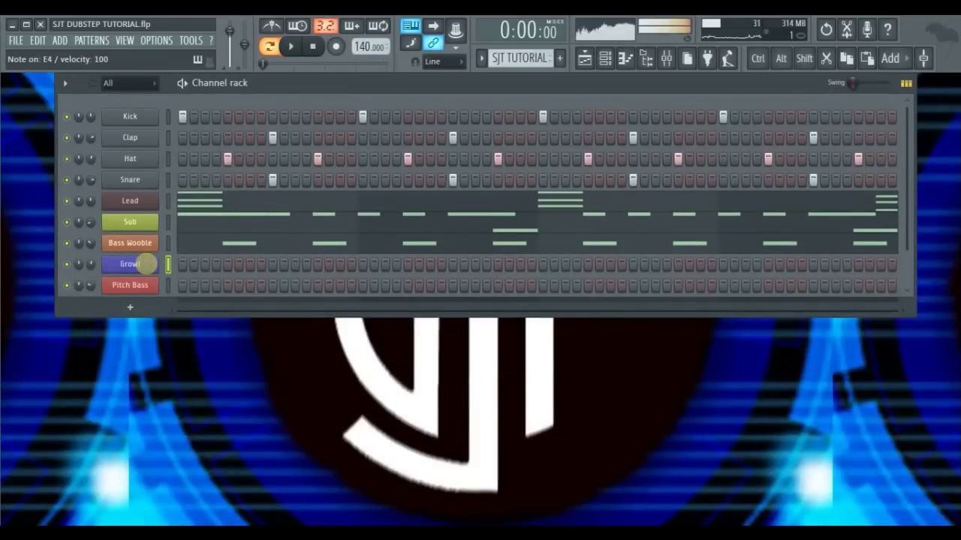
{"action": "left_click", "coordinate": [146, 264]}
{"action": "left_click", "coordinate": [145, 264]}
{"action": "right_click", "coordinate": [146, 263]}
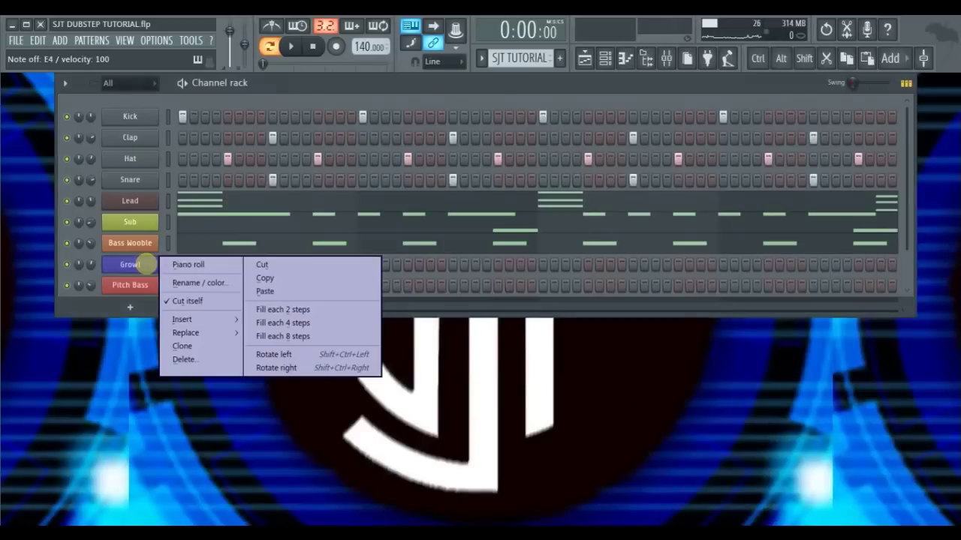
{"action": "left_click", "coordinate": [166, 260]}
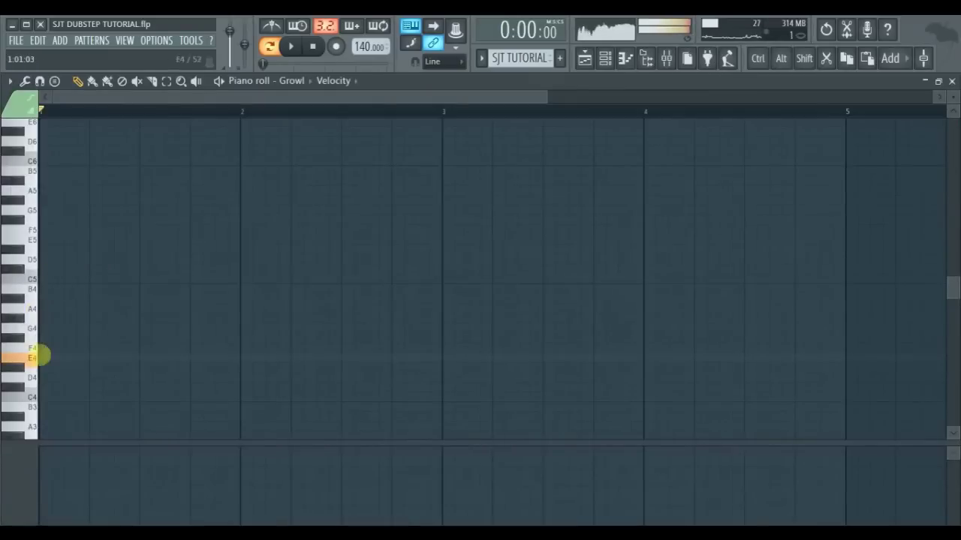
{"action": "left_click", "coordinate": [45, 358]}
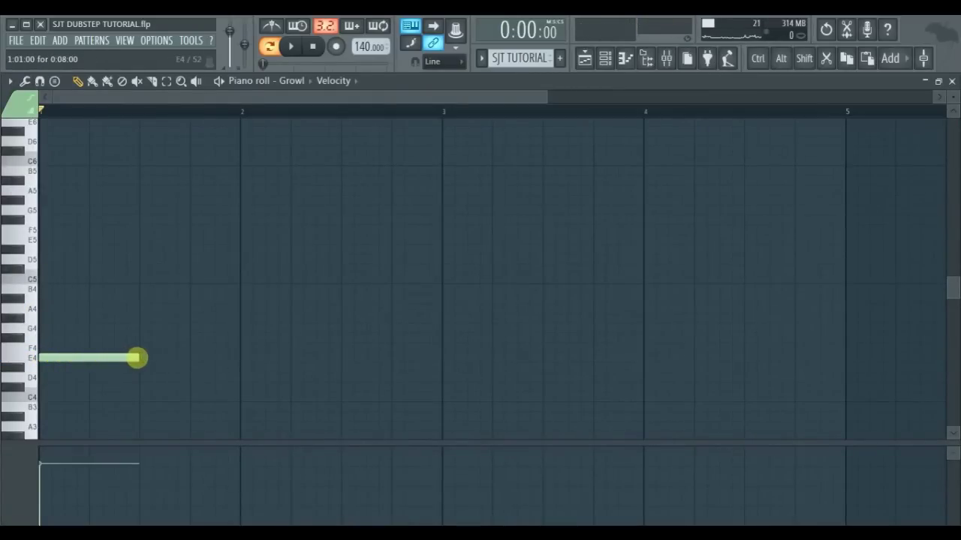
{"action": "left_click_drag", "start_coordinate": [146, 363], "coordinate": [139, 365]}
{"action": "key", "text": "space"}
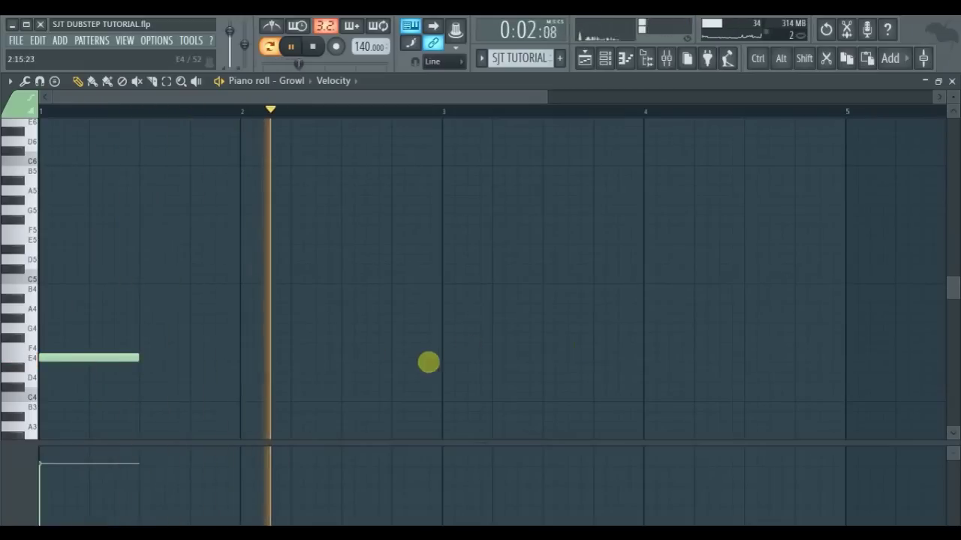
Add a two-beat E4 to the Growl line at the start of bar 3, close the piano roll and play the whole pattern
{"action": "left_click", "coordinate": [458, 358]}
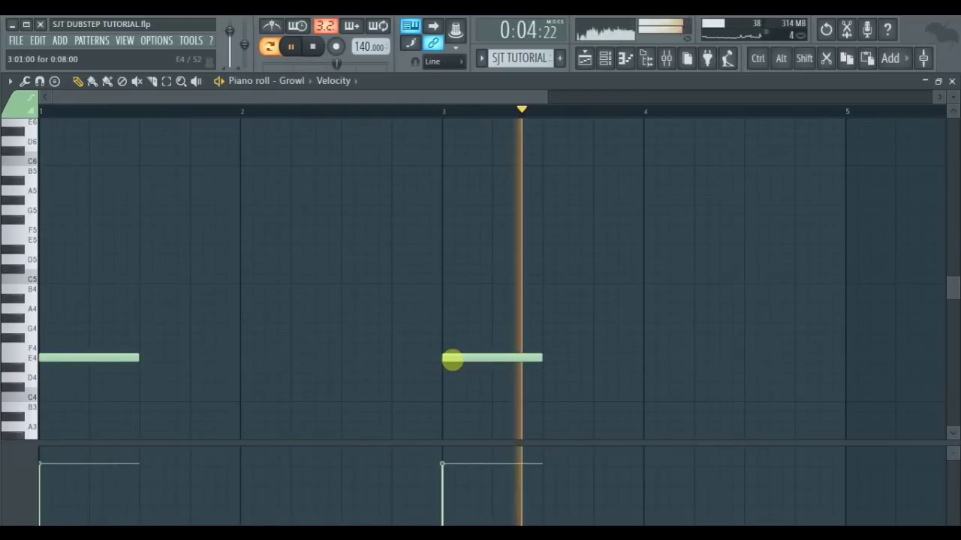
{"action": "key", "text": "space"}
{"action": "left_click", "coordinate": [951, 81]}
{"action": "key", "text": "space"}
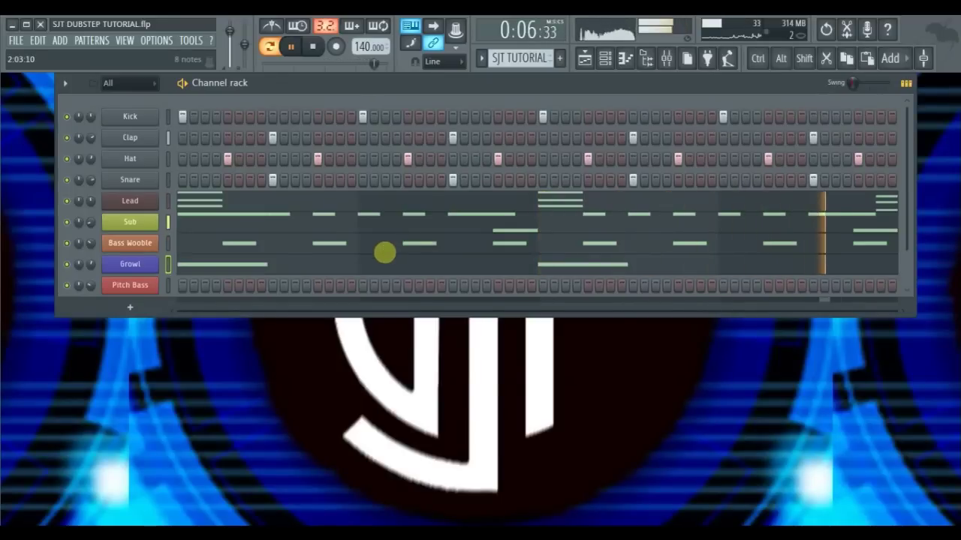
{"action": "key", "text": "space"}
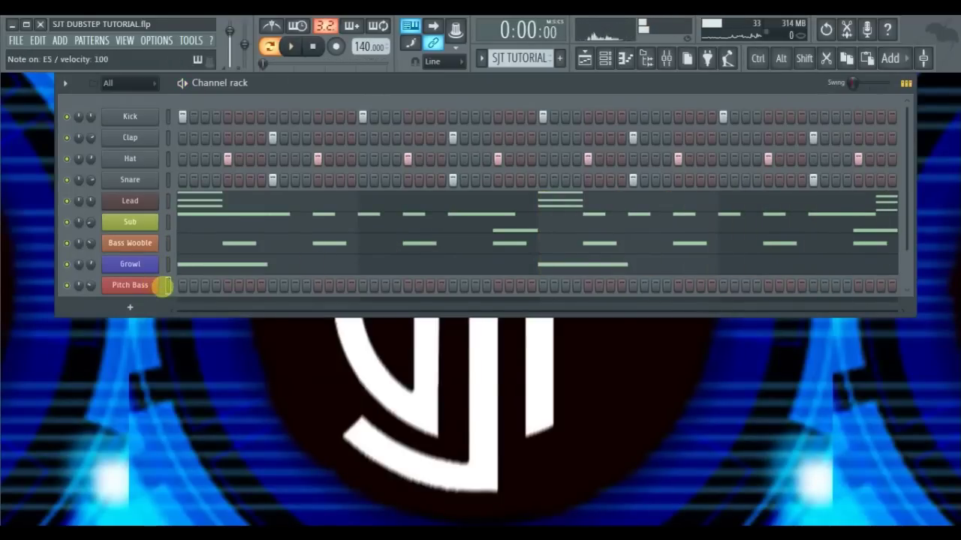
In the Pitch Bass channel's piano roll, draw a two-beat E4 note at the start of bar 1
{"action": "left_click", "coordinate": [162, 286]}
{"action": "left_click", "coordinate": [146, 286]}
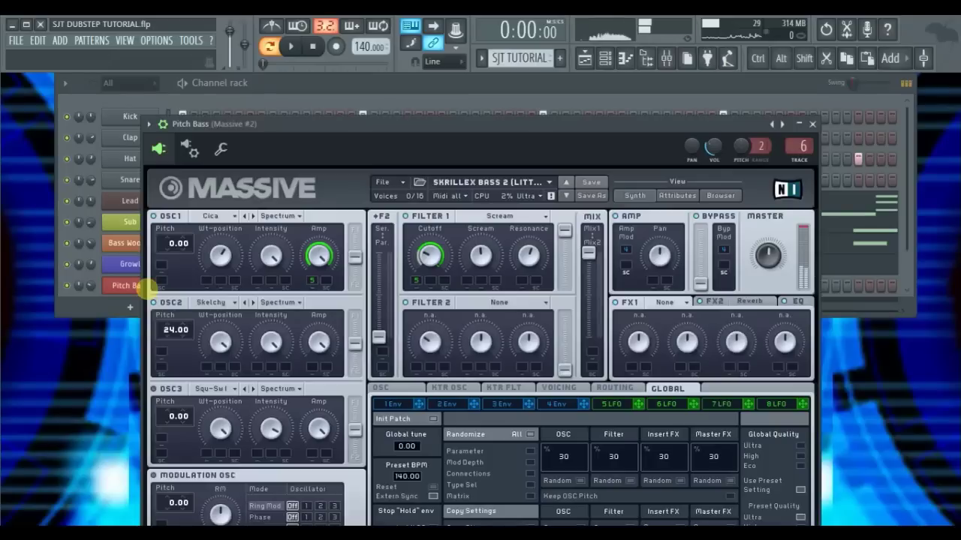
{"action": "right_click", "coordinate": [139, 286]}
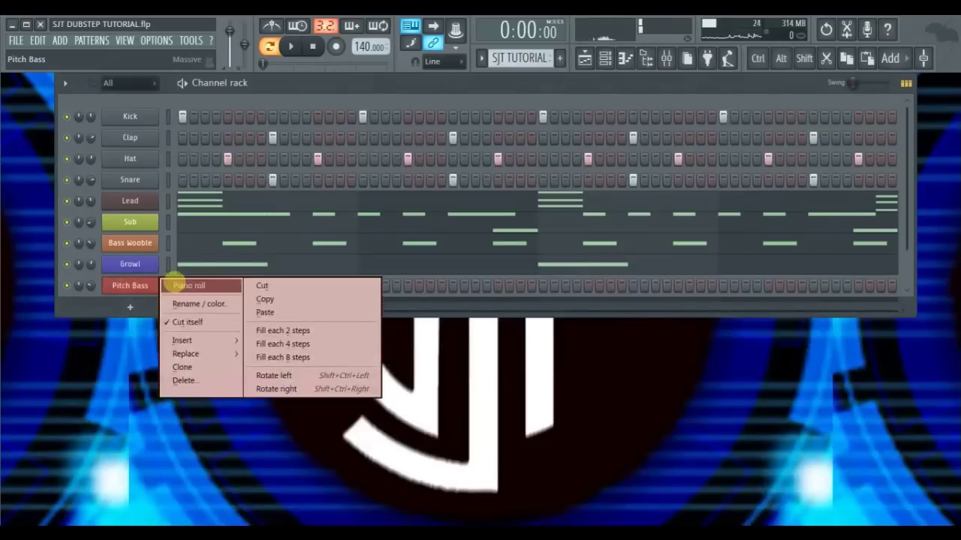
{"action": "left_click", "coordinate": [172, 282]}
{"action": "scroll", "coordinate": [140, 275], "scroll_direction": "down", "scroll_amount": 2}
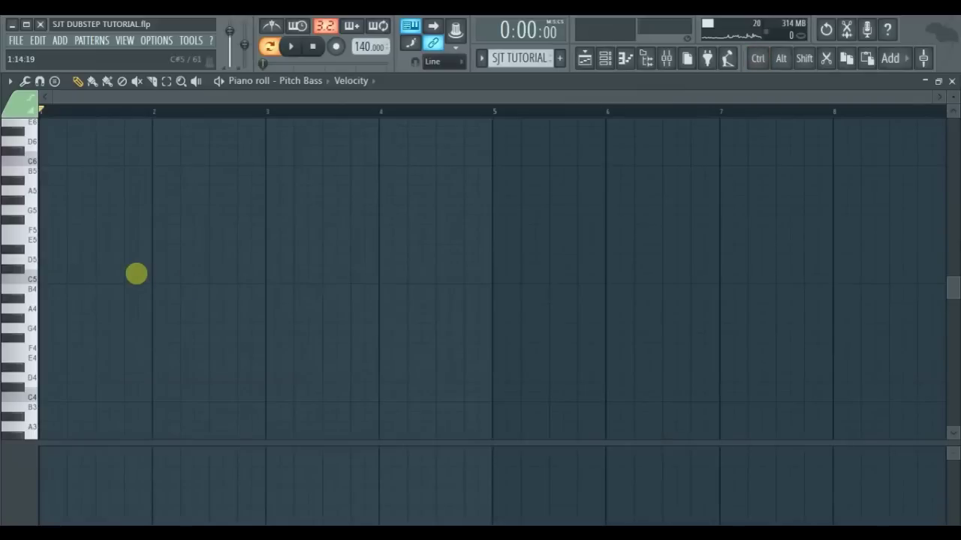
{"action": "scroll", "coordinate": [137, 274], "scroll_direction": "up", "scroll_amount": 2}
{"action": "left_click", "coordinate": [43, 385]}
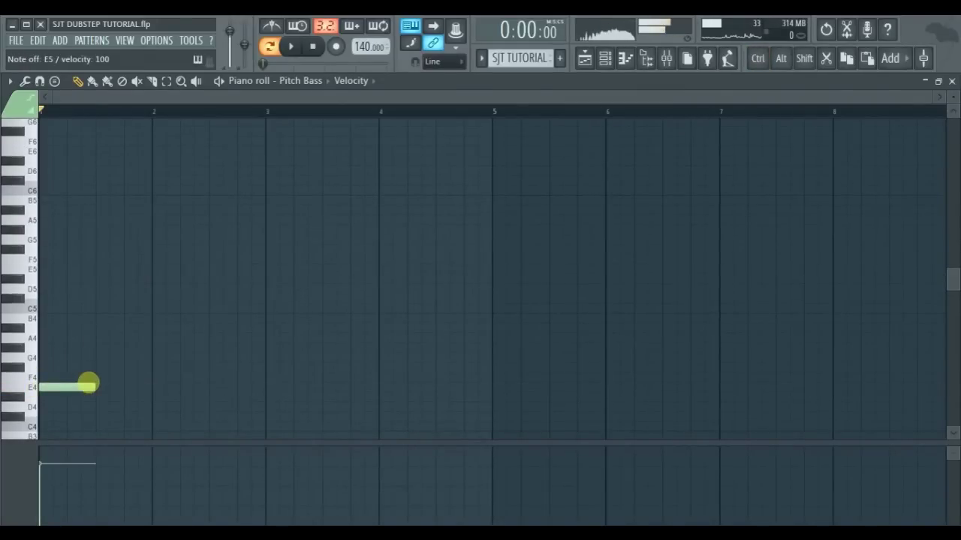
Add a half-beat E5 at 1:09 and a quarter-beat E5 at 1:11, repeat the pair at 1:13 and 1:15, and play it back
{"action": "left_click", "coordinate": [98, 269]}
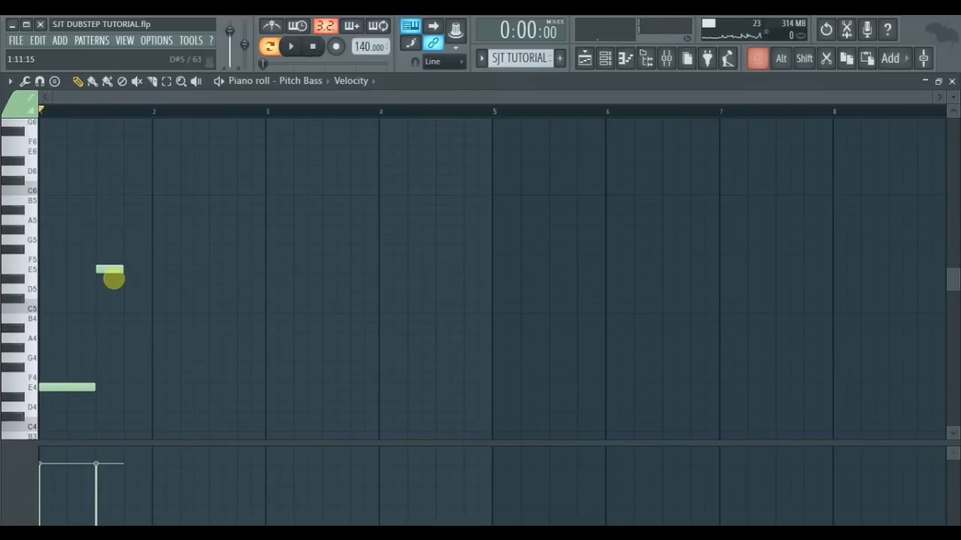
{"action": "scroll", "coordinate": [112, 279], "scroll_direction": "up", "scroll_amount": 4, "text": "ctrl"}
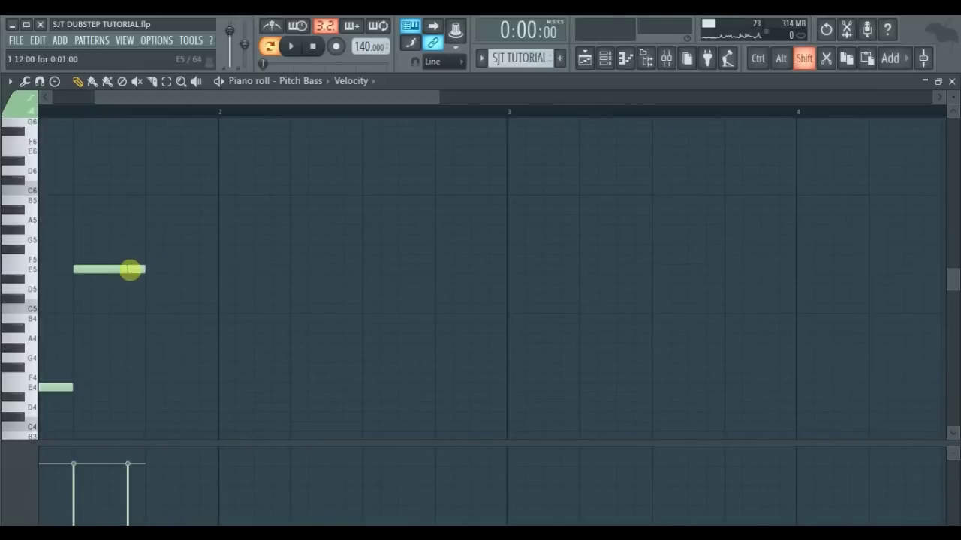
{"action": "left_click_drag", "start_coordinate": [130, 267], "coordinate": [209, 278], "text": "ctrl"}
{"action": "scroll", "coordinate": [208, 277], "scroll_direction": "down", "scroll_amount": 3}
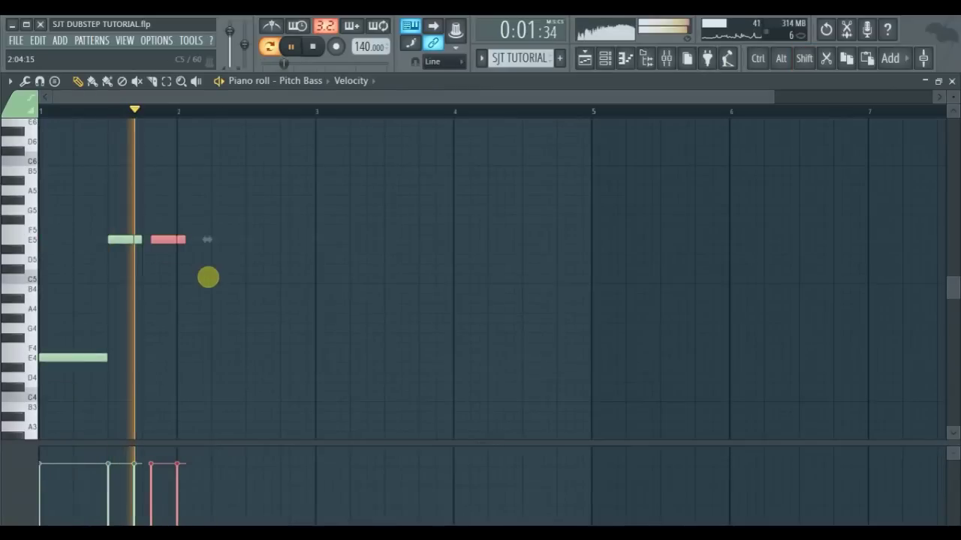
{"action": "key", "text": "space"}
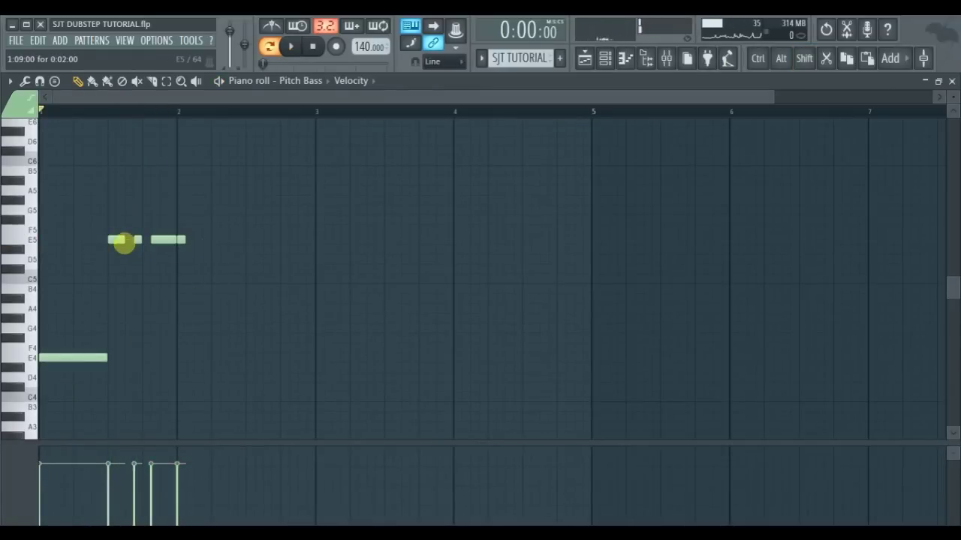
{"action": "left_click_drag", "start_coordinate": [139, 240], "coordinate": [128, 241]}
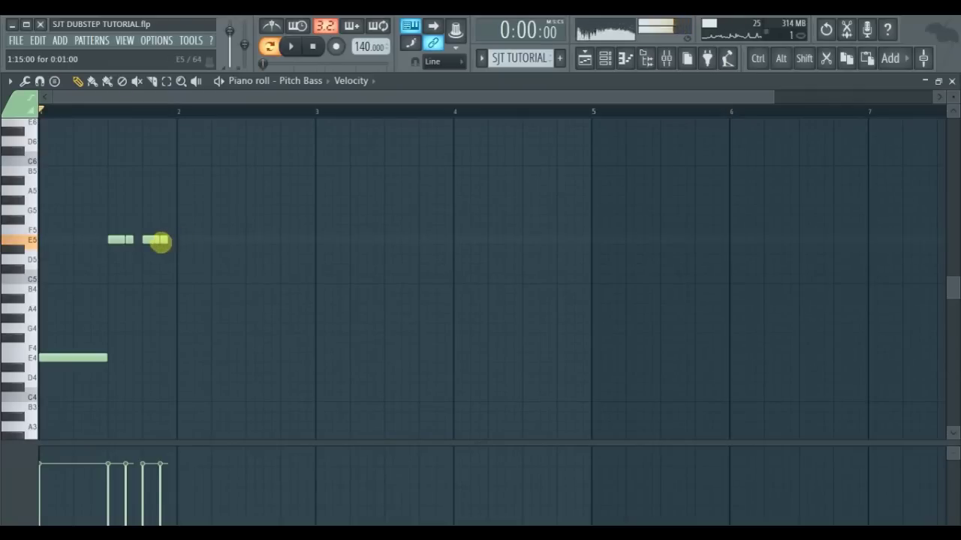
{"action": "key", "text": "space"}
Duplicate the four E5 notes of bar 1 to the first half of bar 2 and play the Pitch Bass line
{"action": "left_click_drag", "start_coordinate": [172, 226], "coordinate": [109, 260]}
{"action": "key", "text": "ctrl+b"}
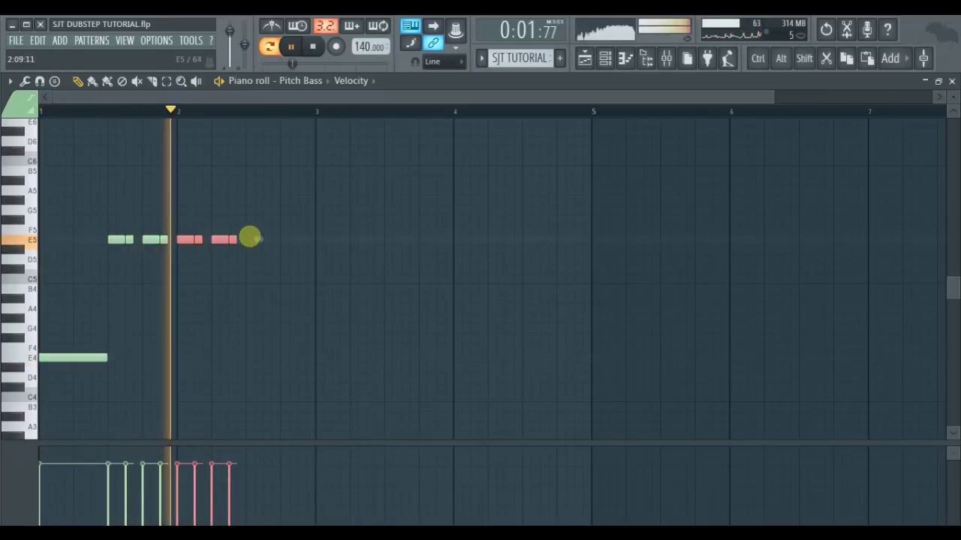
{"action": "key", "text": "space"}
Complete bar 2 with a half-beat B4 at 2:09 and a 0.75-beat E4 at 2:13, checking with playback
{"action": "left_click", "coordinate": [245, 272]}
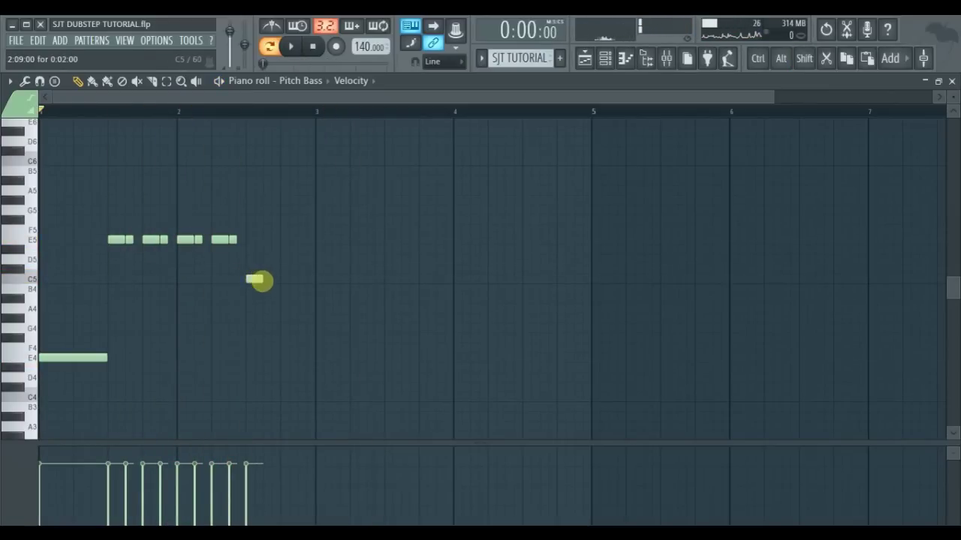
{"action": "left_click_drag", "start_coordinate": [279, 337], "coordinate": [301, 358]}
{"action": "key", "text": "space"}
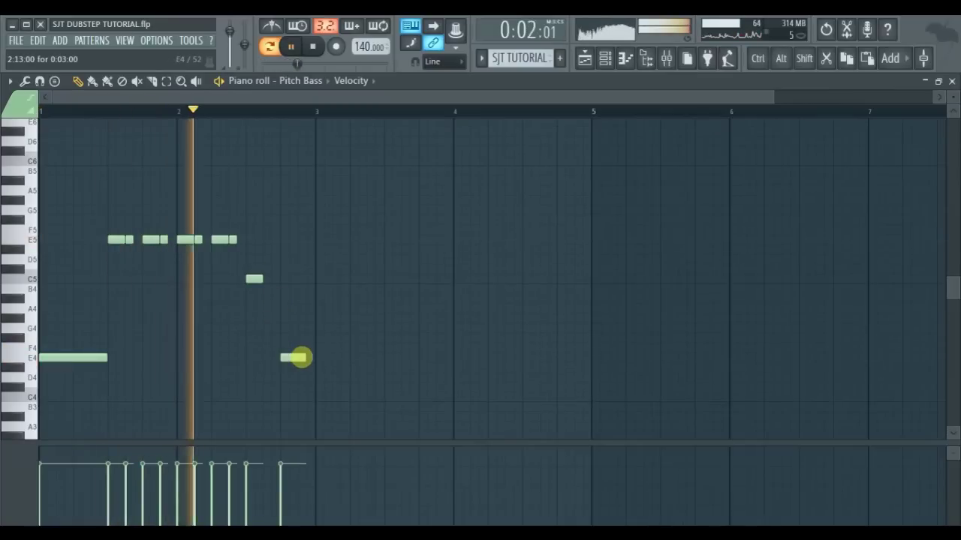
{"action": "key", "text": "space"}
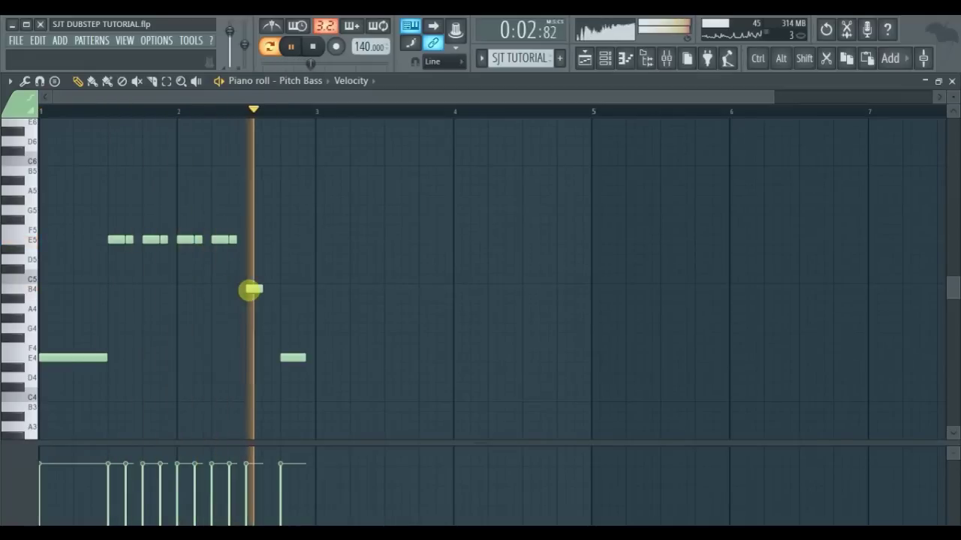
{"action": "key", "text": "space"}
Copy bars 1–2 to bars 3–4 and add quarter-beat G5 notes at 4:09 and 4:11, an F#5 and a one-beat D5 at 4:13
{"action": "left_click_drag", "start_coordinate": [349, 208], "coordinate": [372, 361]}
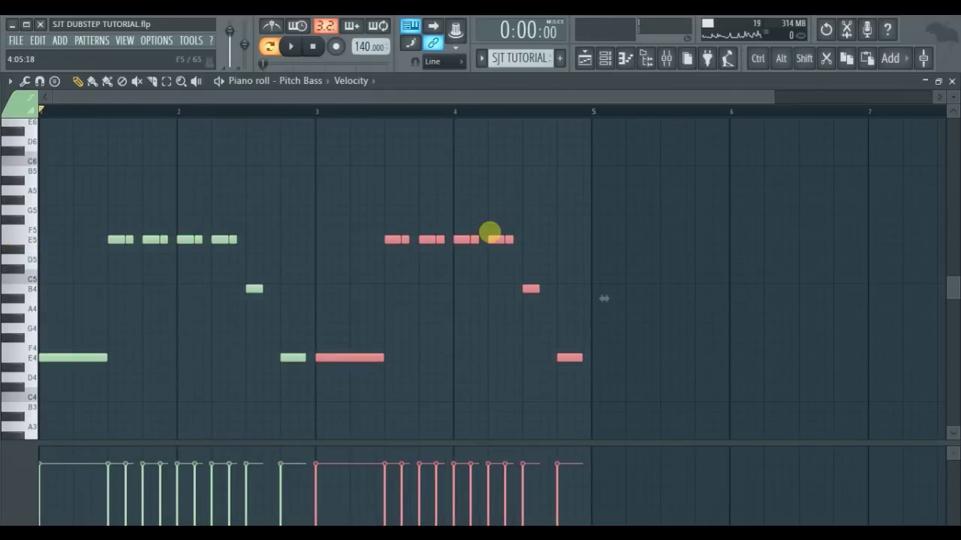
{"action": "left_click", "coordinate": [519, 230]}
{"action": "left_click_drag", "start_coordinate": [517, 240], "coordinate": [528, 211]}
{"action": "left_click", "coordinate": [542, 210]}
{"action": "left_click", "coordinate": [558, 230]}
{"action": "left_click_drag", "start_coordinate": [558, 231], "coordinate": [558, 219]}
{"action": "left_click", "coordinate": [567, 259]}
{"action": "left_click_drag", "start_coordinate": [569, 259], "coordinate": [563, 258]}
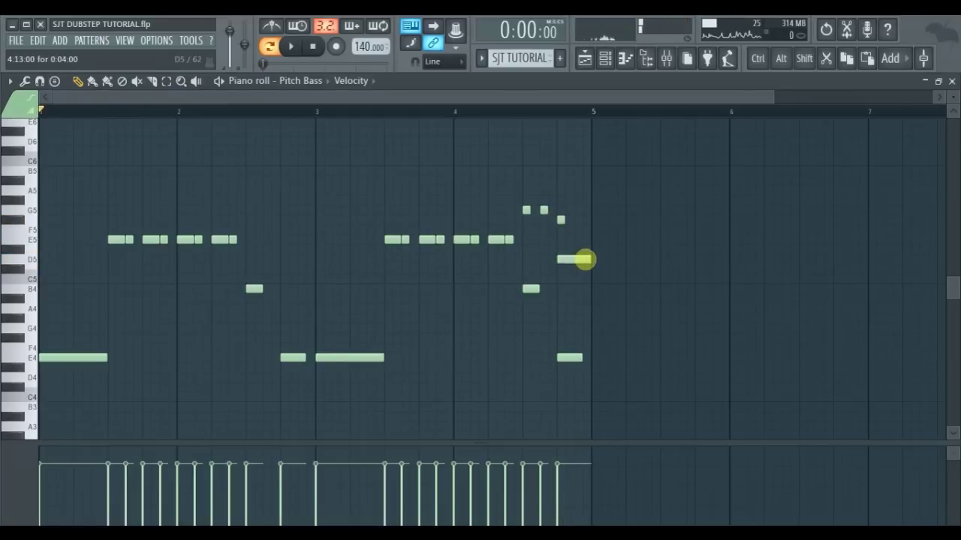
Move the F#5 to 4:11, raise the E5 at 4:07 to G5, and delete the G5 at 4:11, B4 at 4:09 and E4 at 4:13
{"action": "left_click_drag", "start_coordinate": [558, 221], "coordinate": [552, 221]}
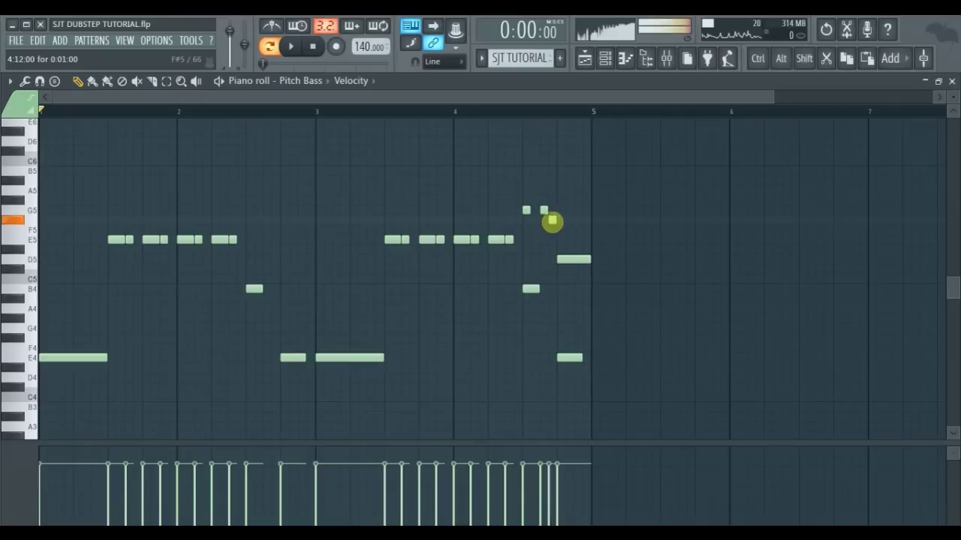
{"action": "left_click_drag", "start_coordinate": [505, 241], "coordinate": [507, 210]}
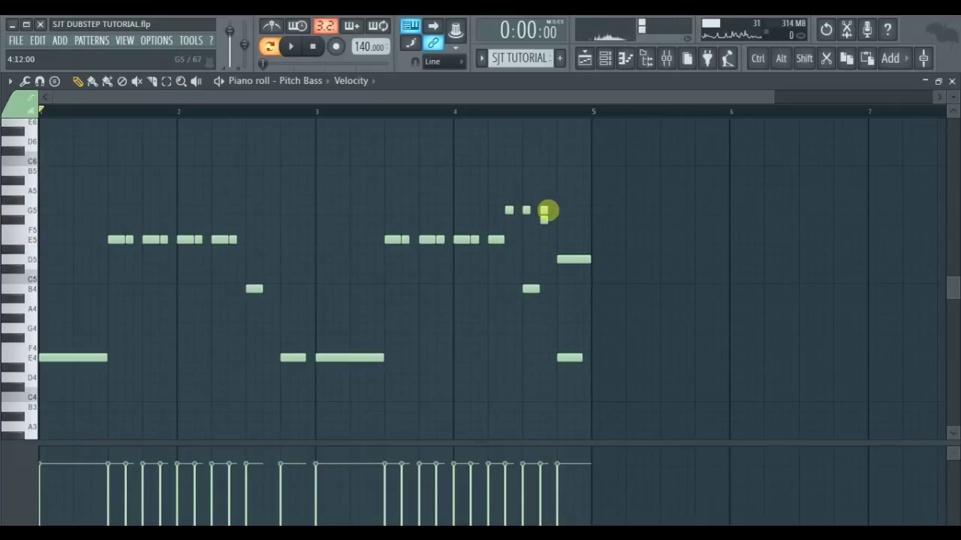
{"action": "right_click", "coordinate": [546, 210]}
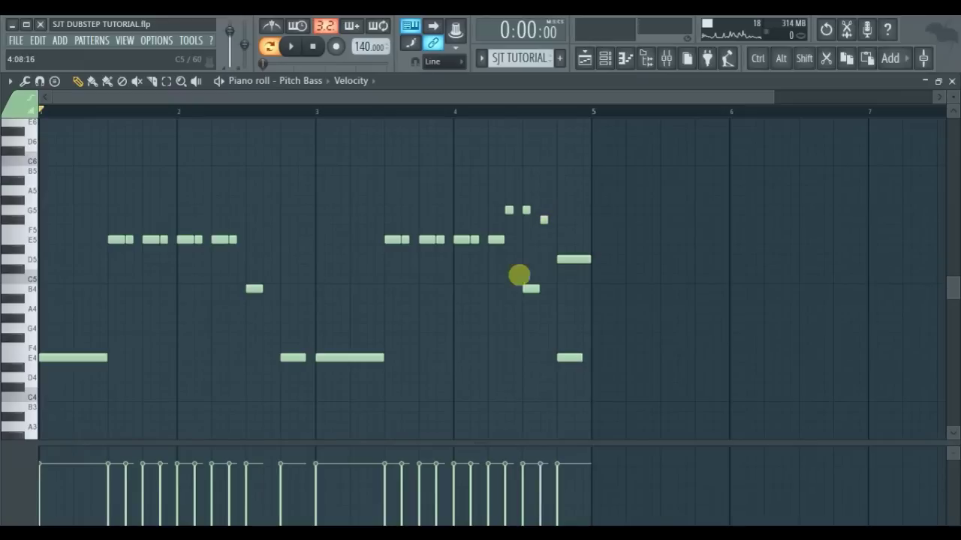
{"action": "right_click", "coordinate": [566, 356]}
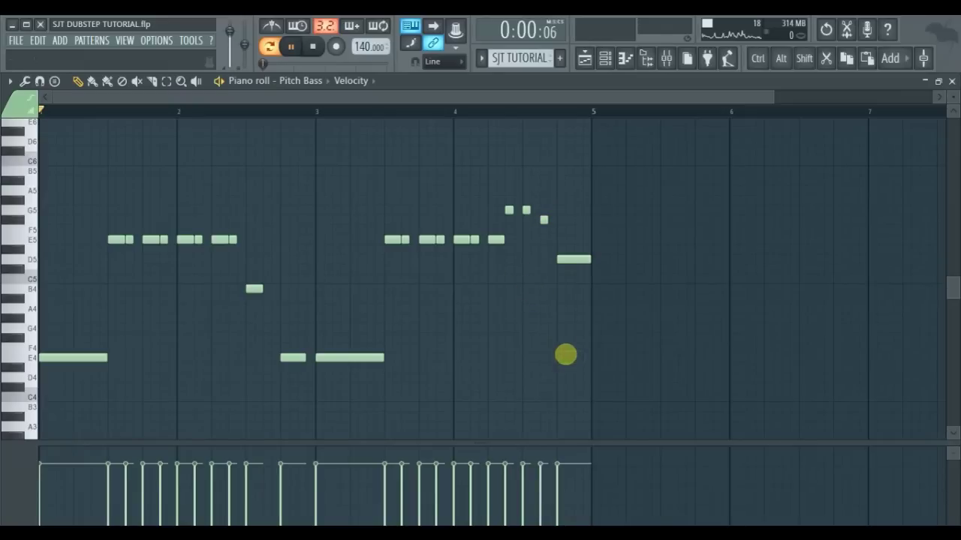